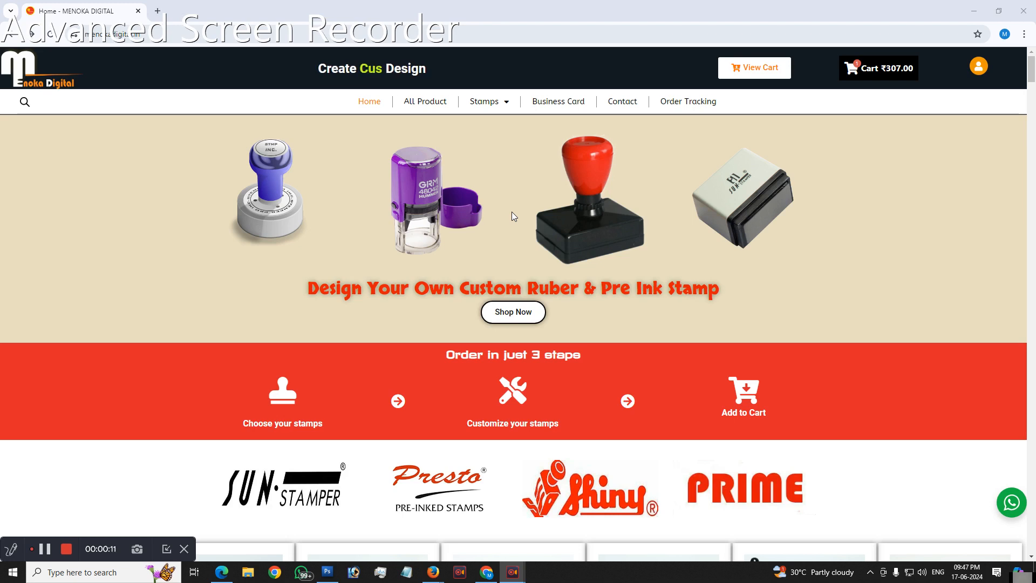
Step: Browse the stamp listings on the home page and open the Sun Stamp-V-78X48mm-1 product
scroll(501, 245, down, 4)
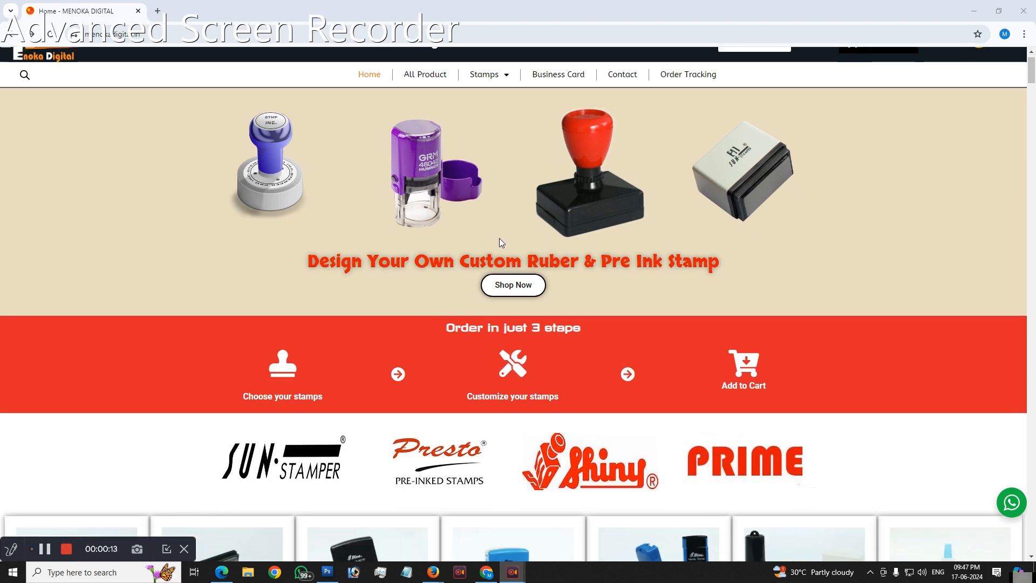
scroll(502, 248, down, 9)
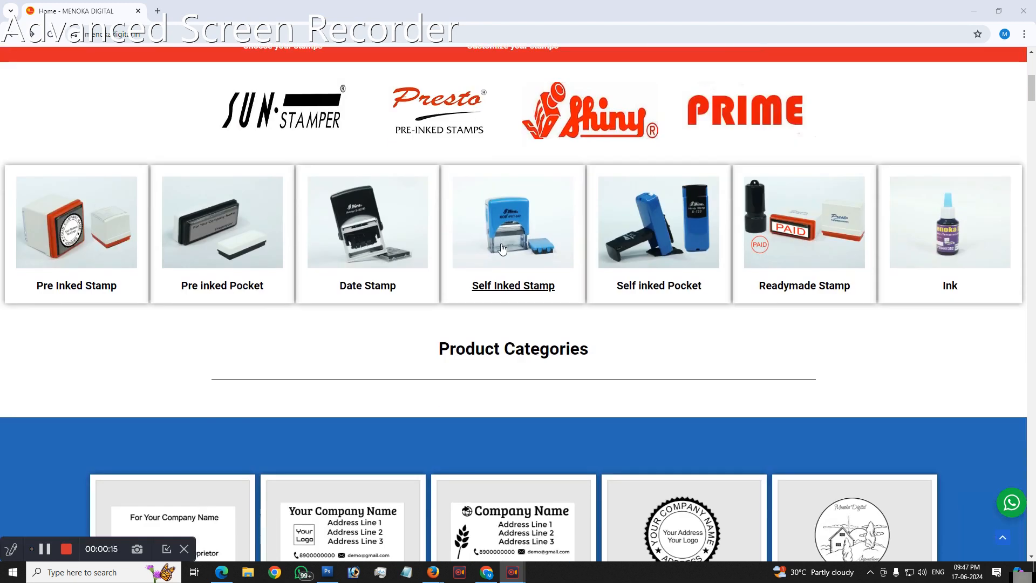
scroll(538, 253, down, 11)
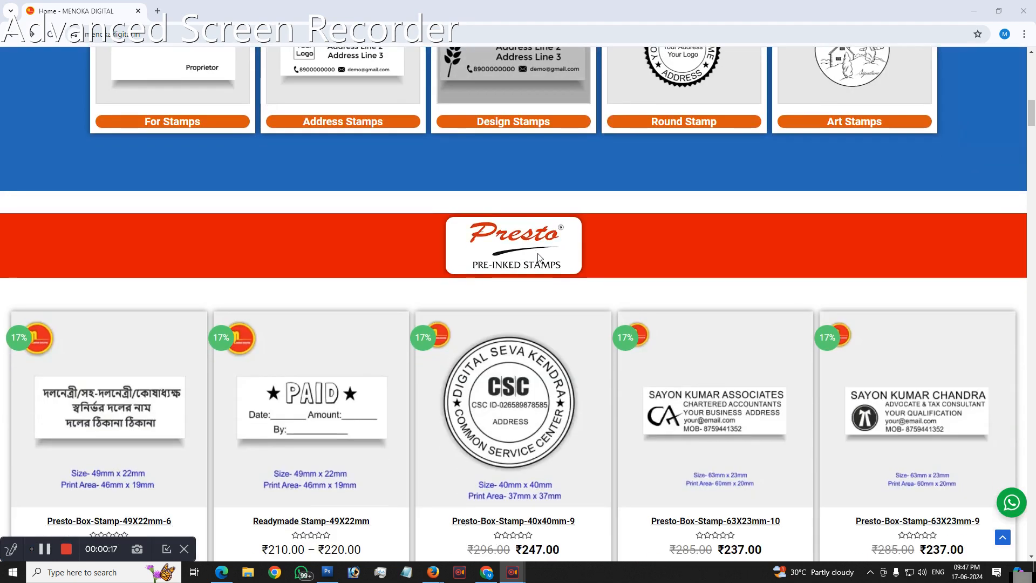
scroll(572, 293, down, 11)
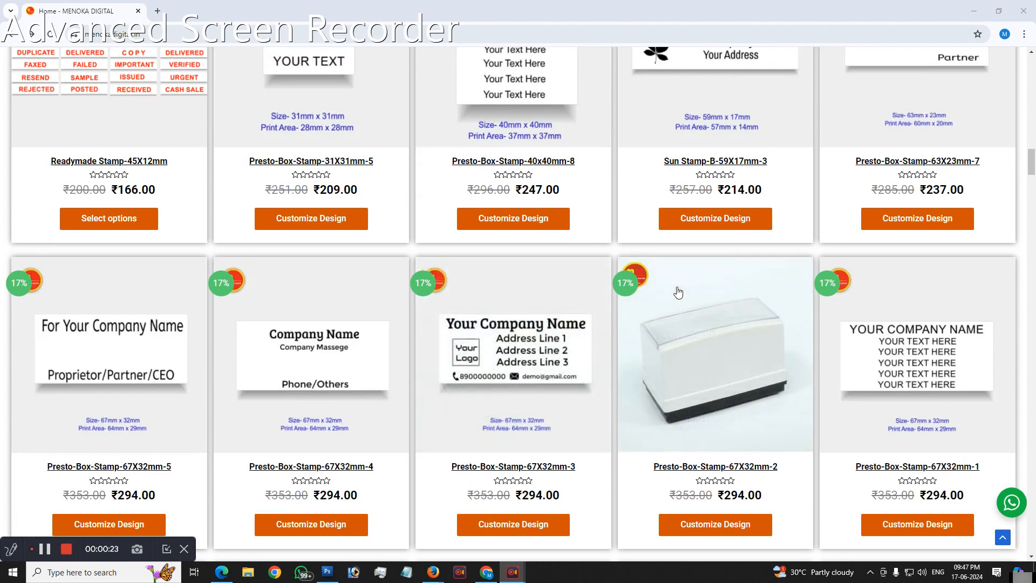
scroll(678, 292, down, 11)
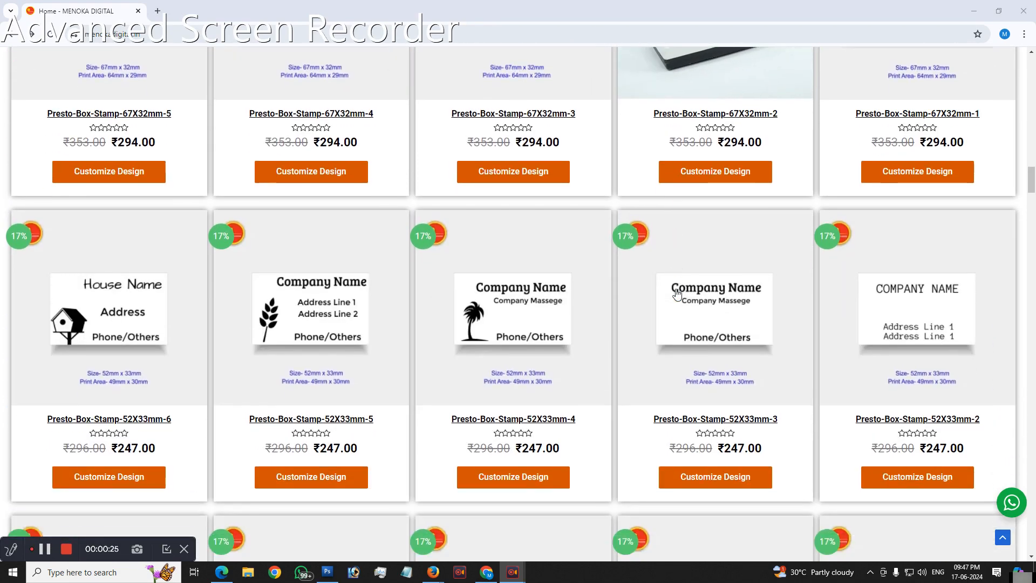
scroll(684, 309, down, 12)
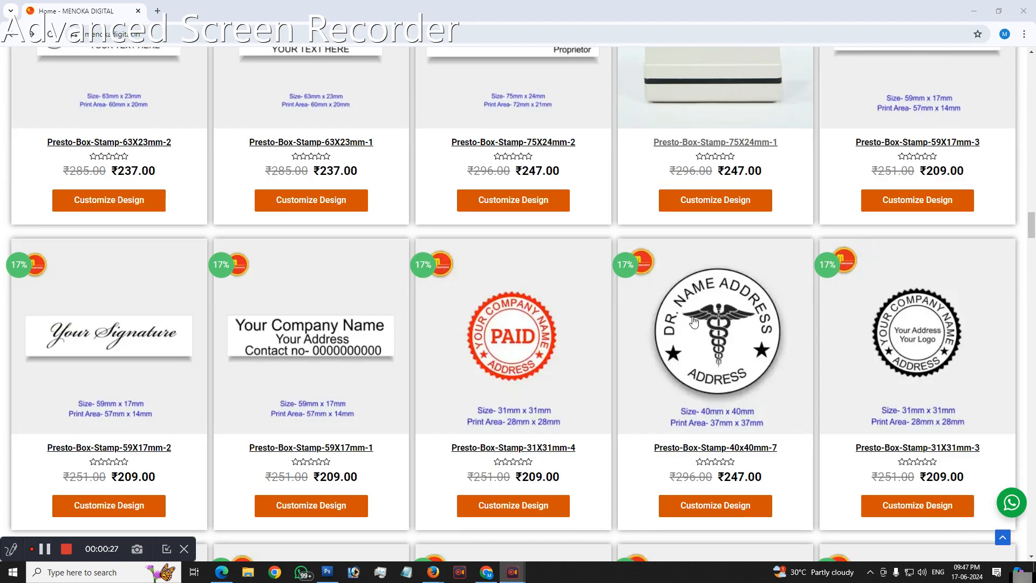
scroll(699, 326, down, 20)
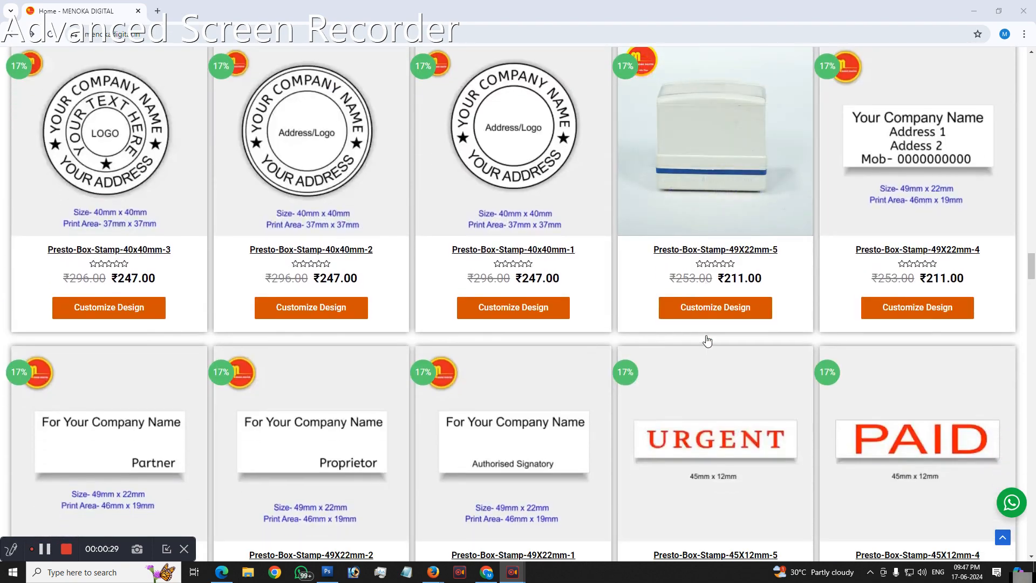
scroll(707, 341, down, 15)
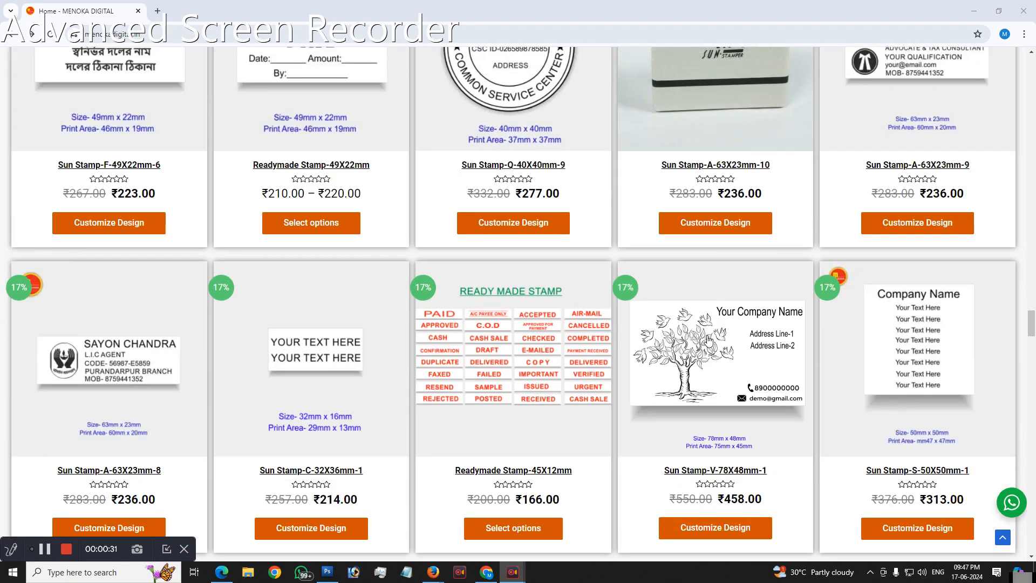
scroll(767, 360, down, 2)
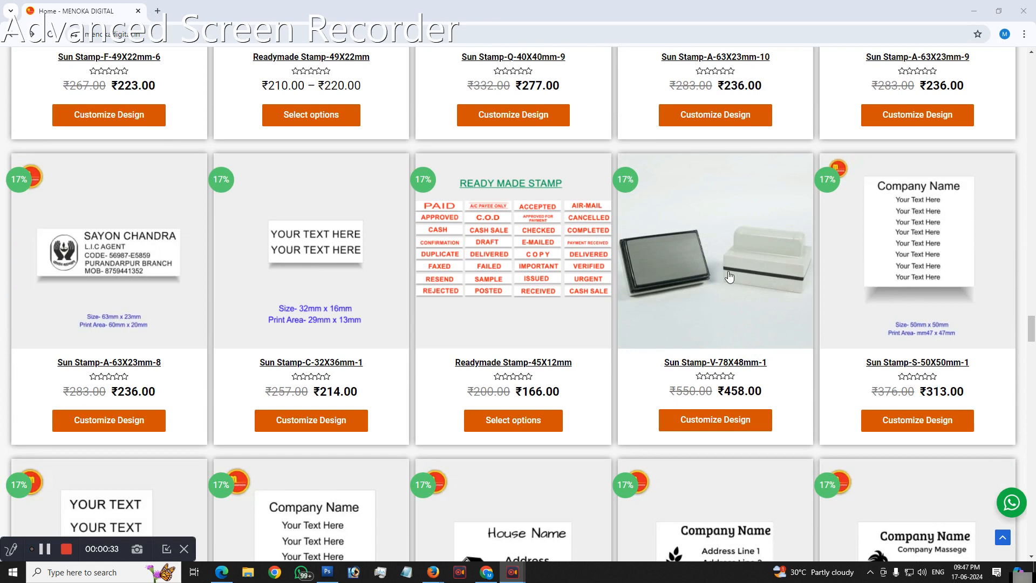
click(713, 427)
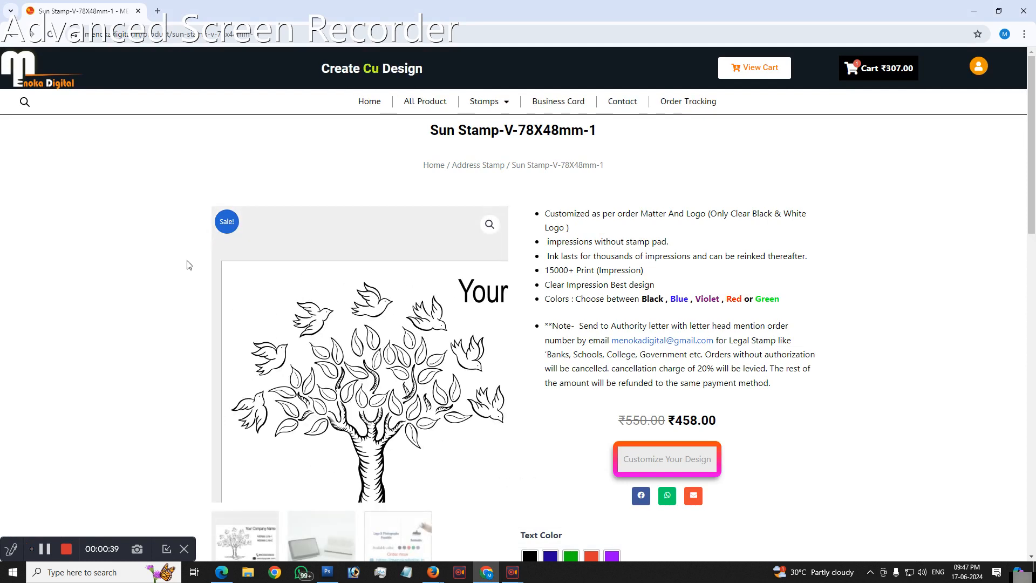
Step: View the photo of the stamp body in the product's image gallery
scroll(107, 267, down, 3)
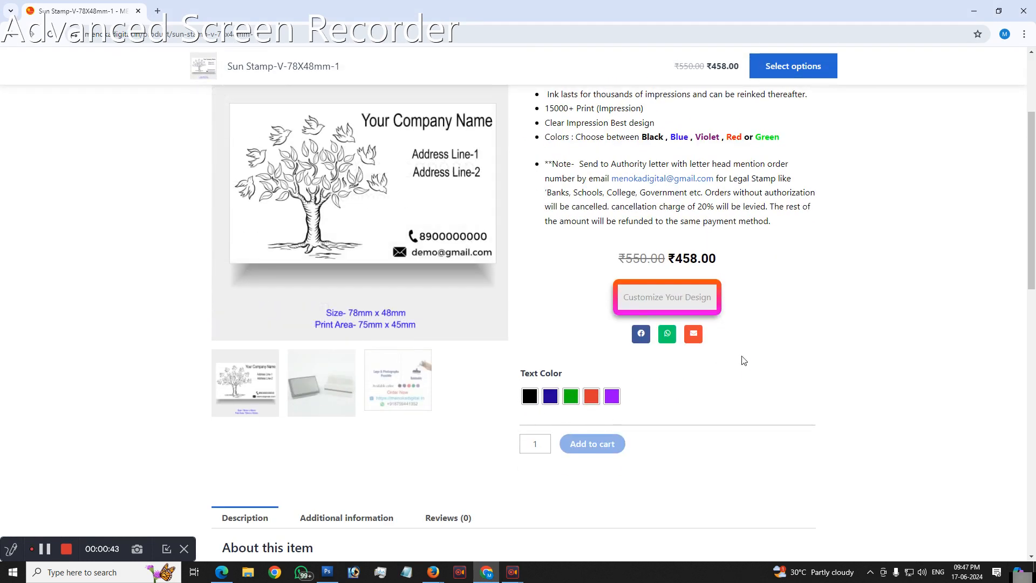
click(324, 404)
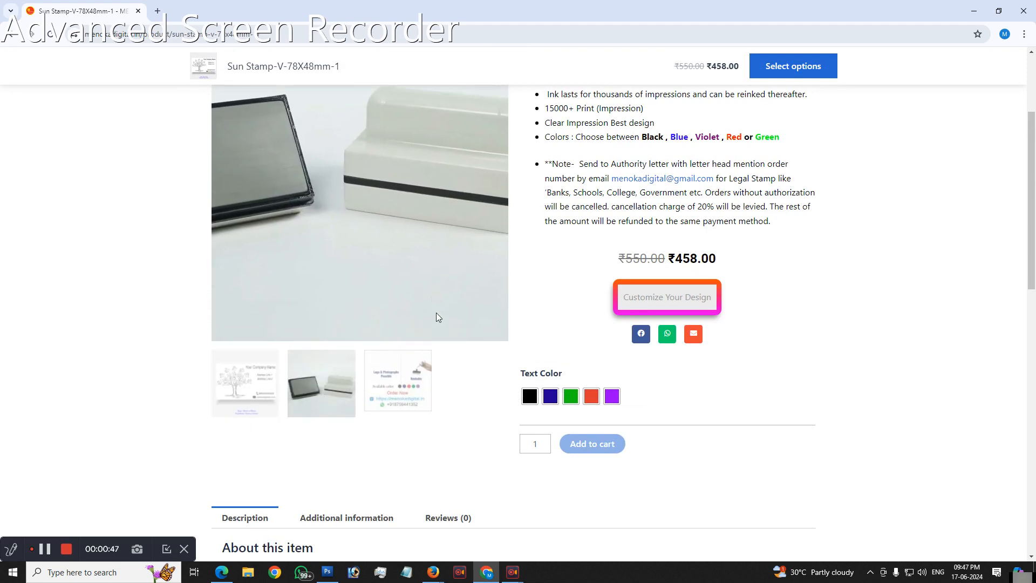
scroll(591, 325, up, 1)
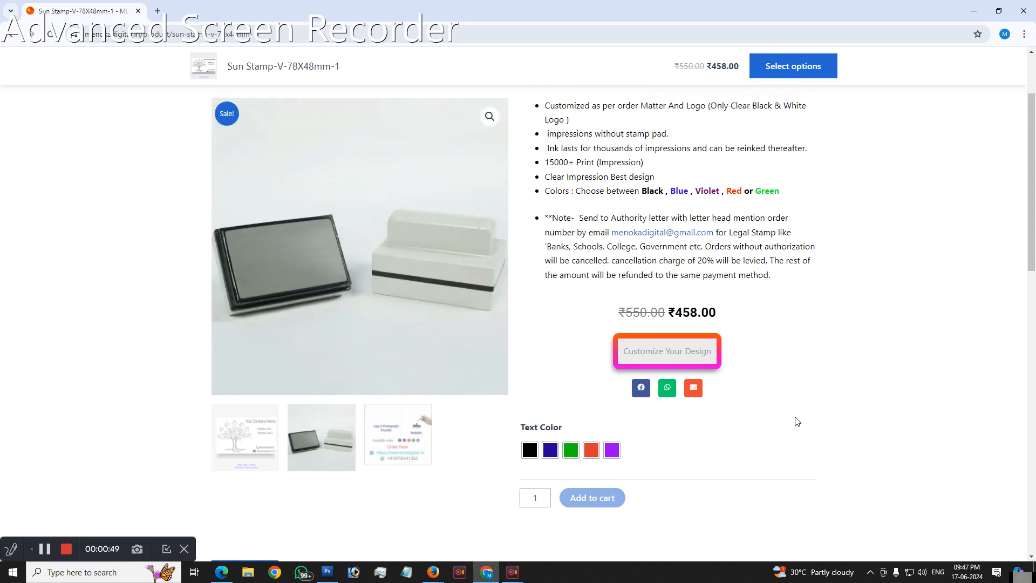
Step: Open the stamp's design customizer, dismissing the welcome message and enlarging the design on the canvas
click(660, 358)
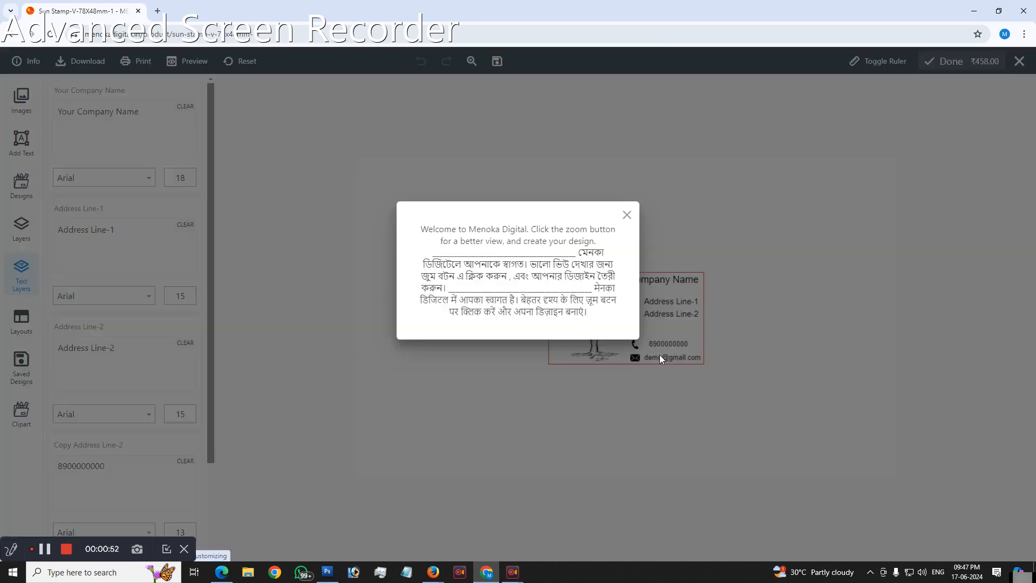
click(627, 217)
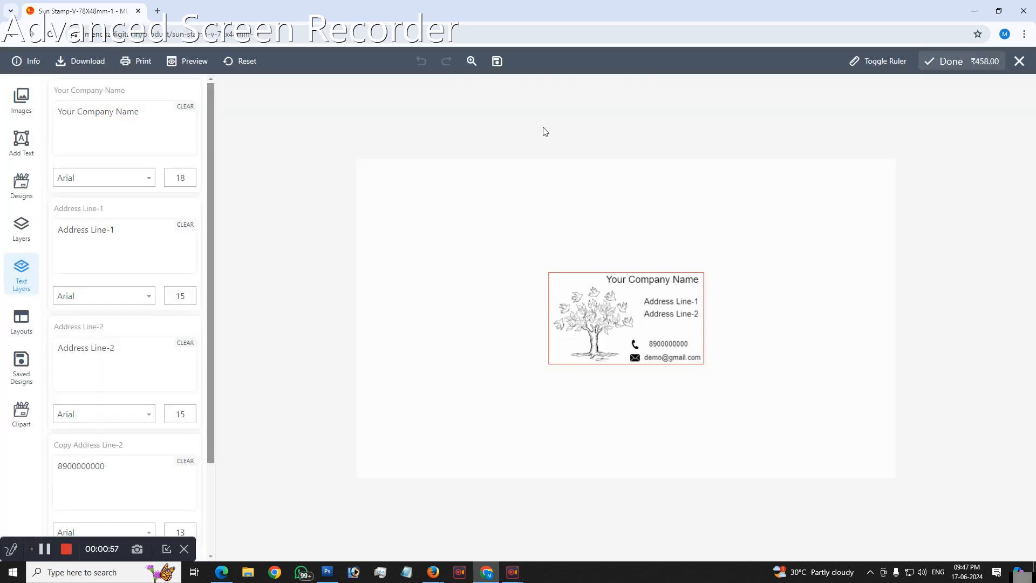
click(471, 62)
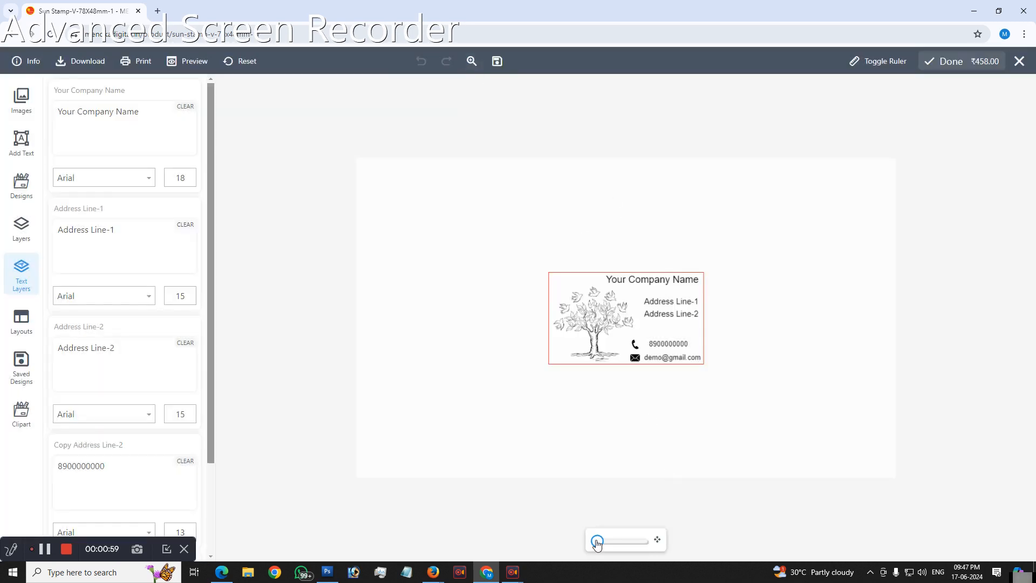
drag(597, 541, 642, 541)
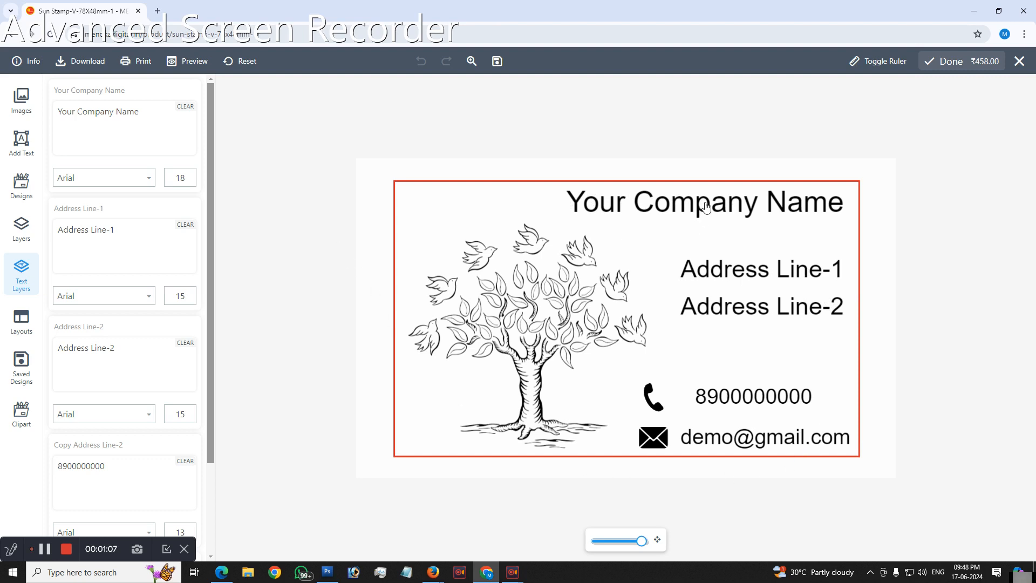
Step: Delete all template layers, including the tree artwork, icons and every text line, to leave the stamp design empty
click(22, 232)
click(197, 439)
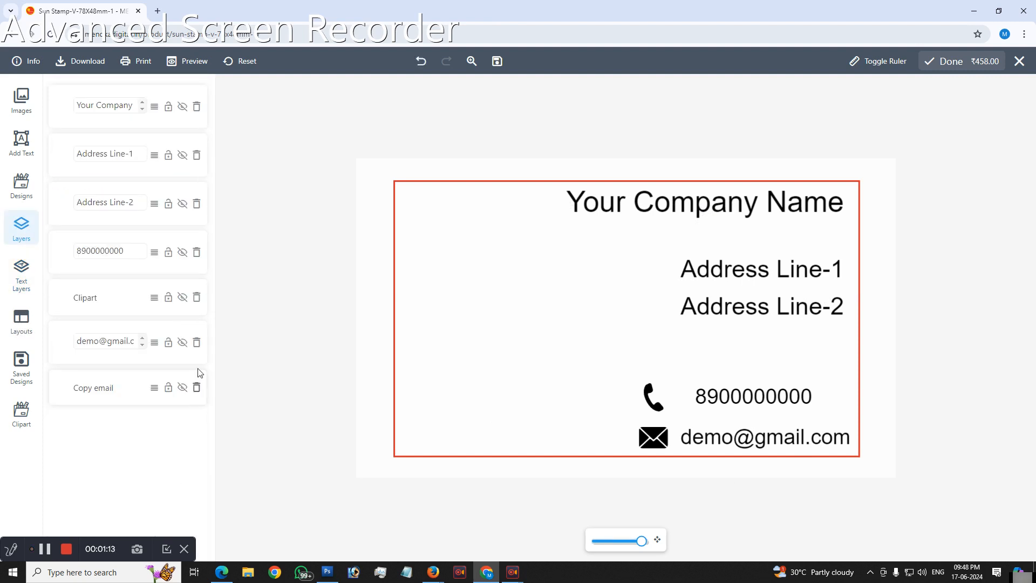
click(196, 387)
click(196, 343)
click(197, 298)
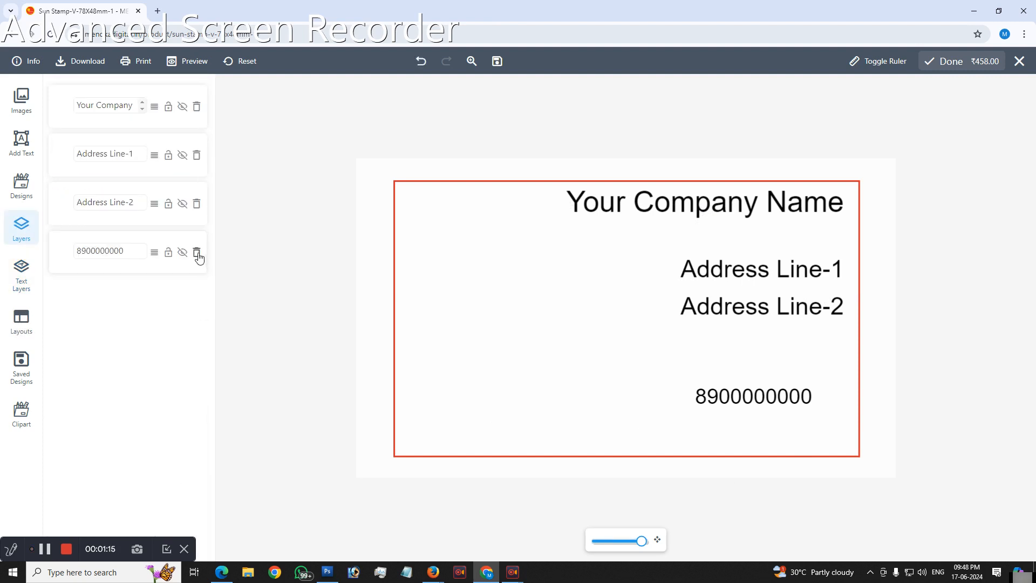
click(197, 252)
click(197, 204)
click(197, 155)
click(197, 106)
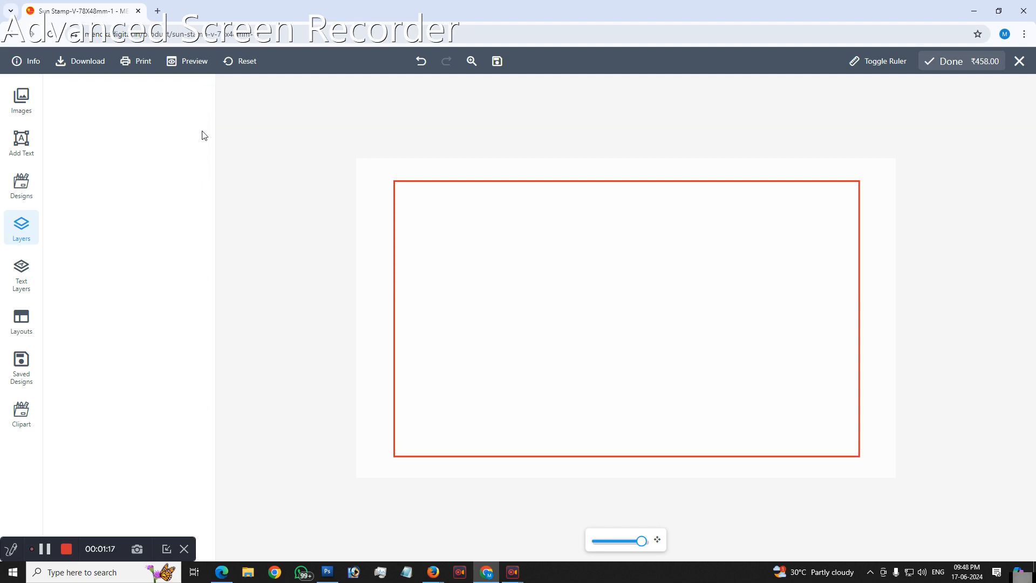
Step: Add the text "MENOKA DIGITAL" to the empty stamp design
click(21, 154)
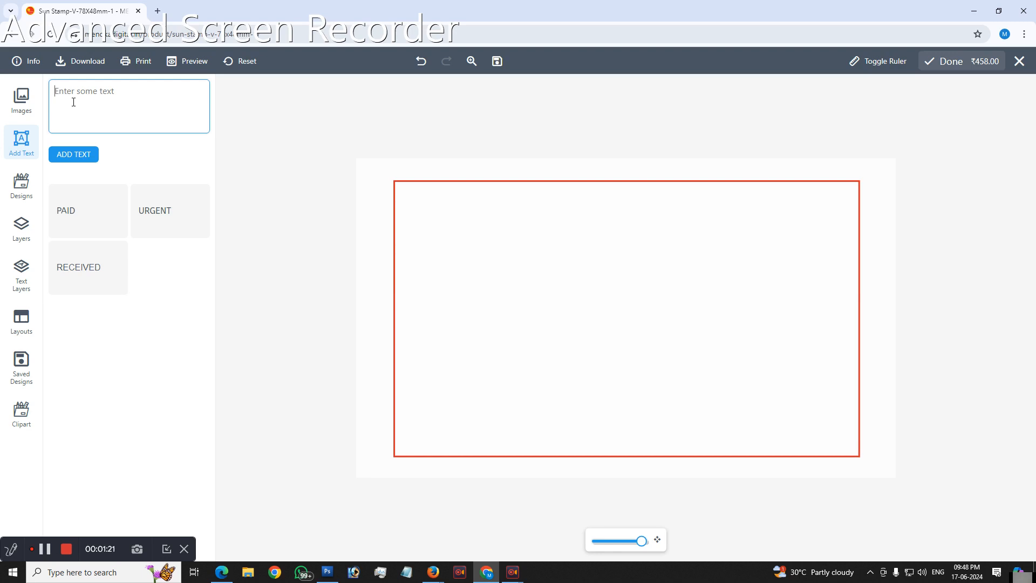
text(MENOKA DIGITAL)
click(62, 154)
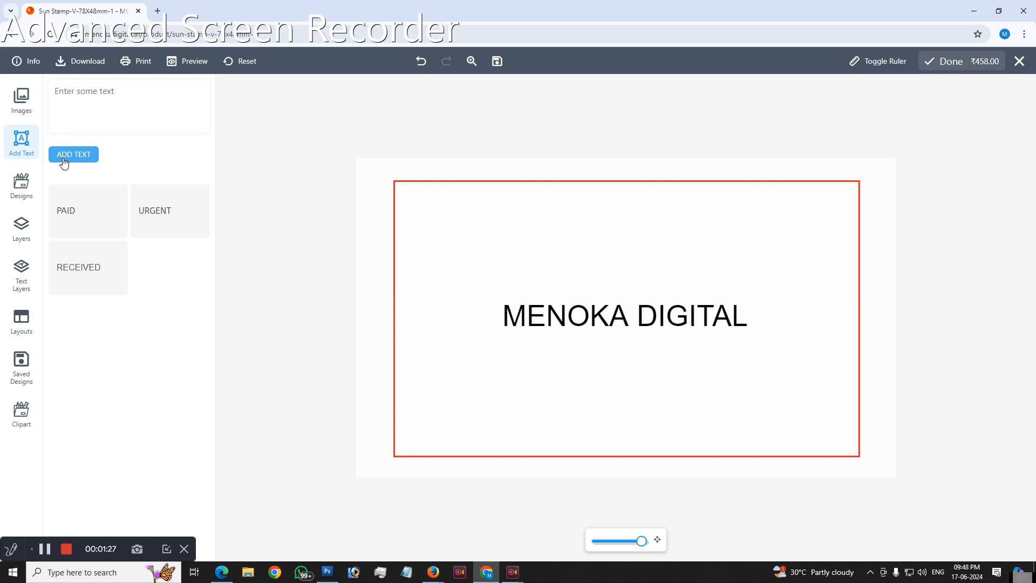
Step: Set the MENOKA DIGITAL text to font size 20 and letter spacing 4, widening its box to keep it on one line
click(665, 320)
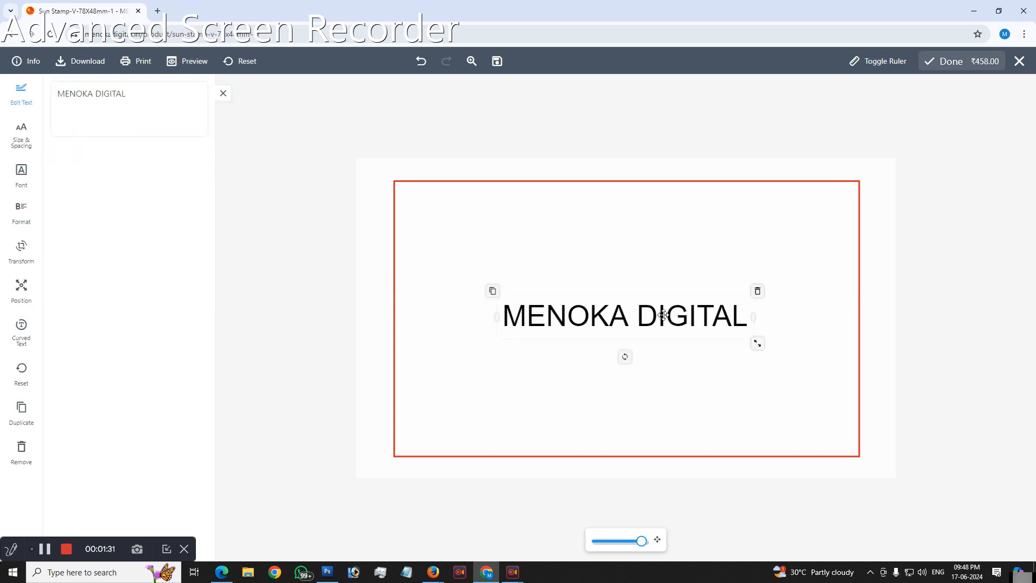
click(24, 143)
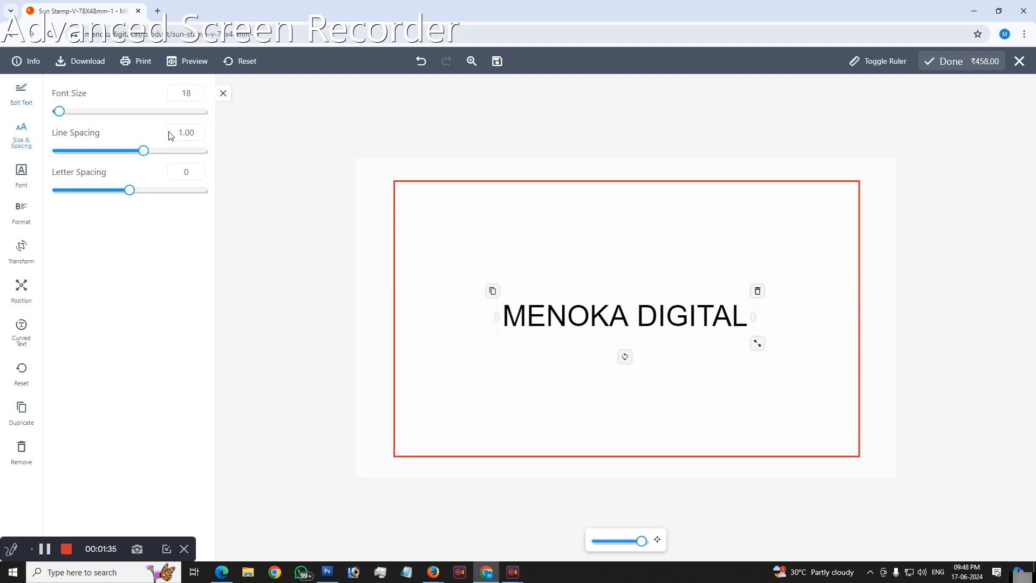
drag(197, 92, 171, 93)
text(20)
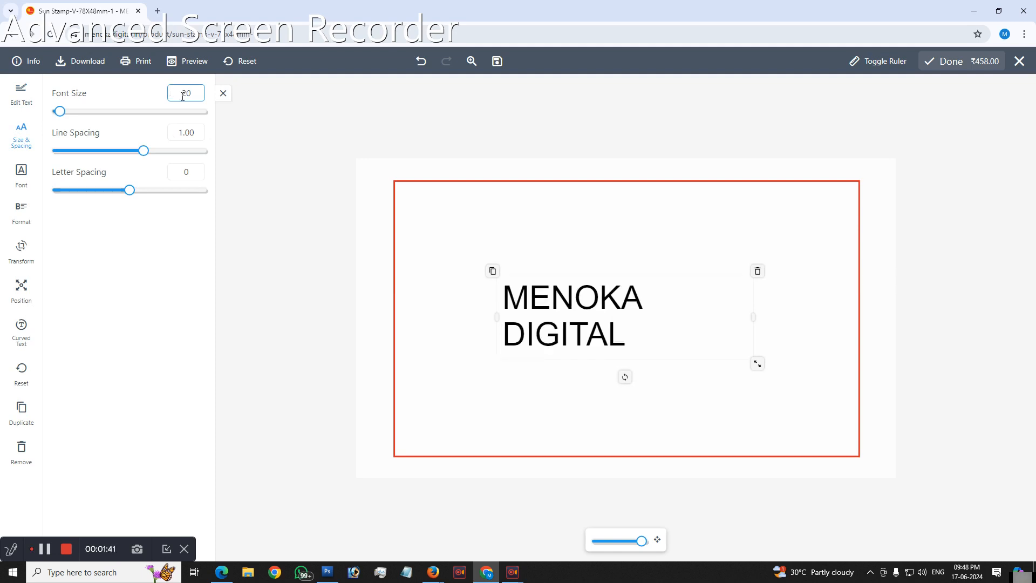
drag(755, 314, 784, 315)
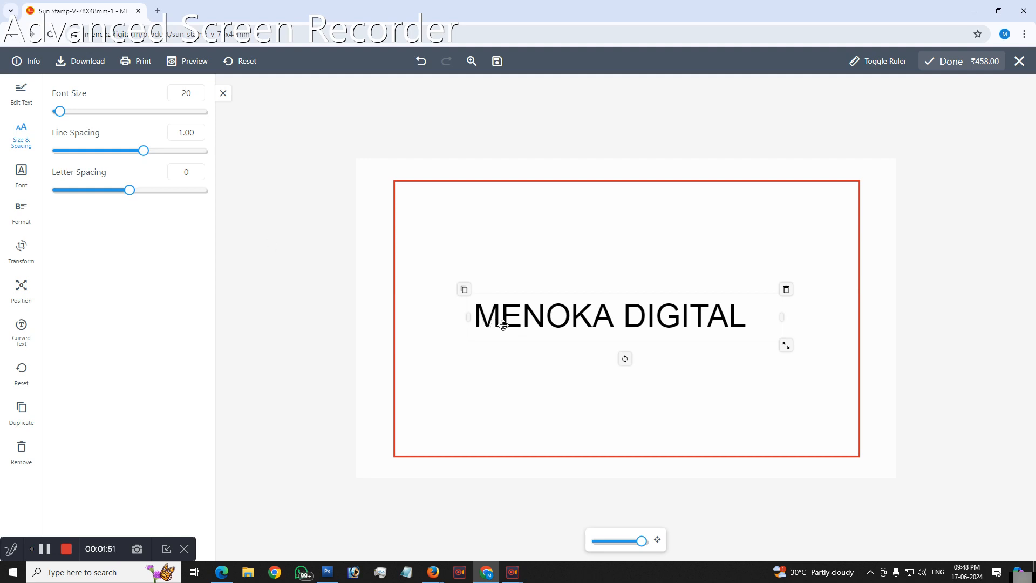
double_click(195, 172)
drag(783, 317, 852, 310)
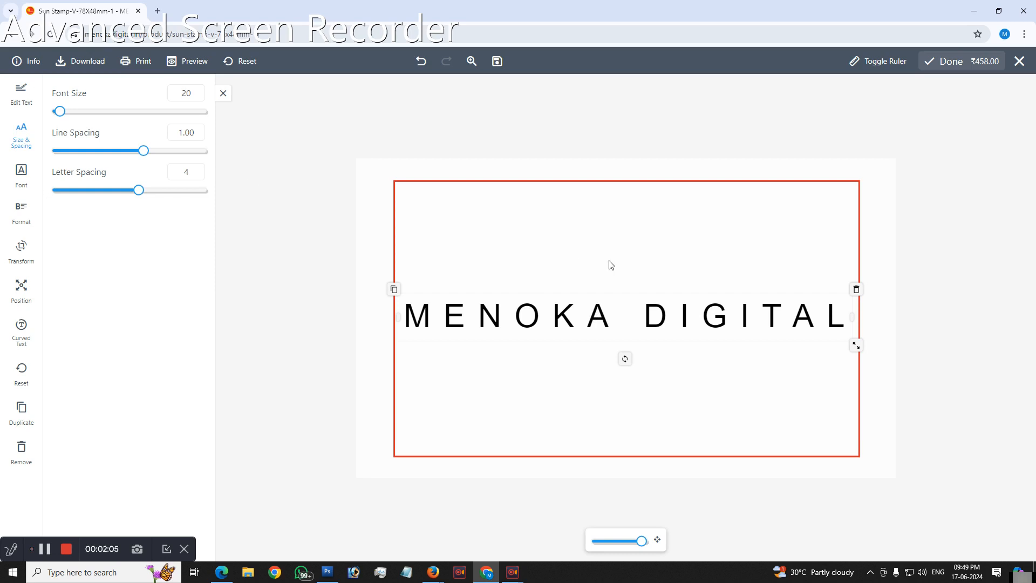
Step: Break the text onto a second line before DIGITAL and set the line spacing to 1.5
double_click(648, 315)
click(646, 316)
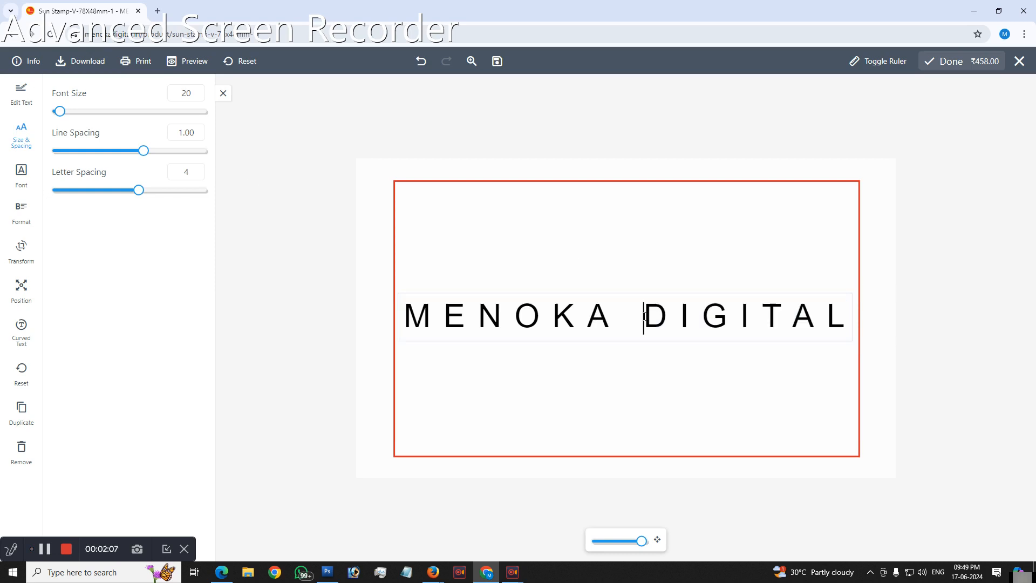
key(Return)
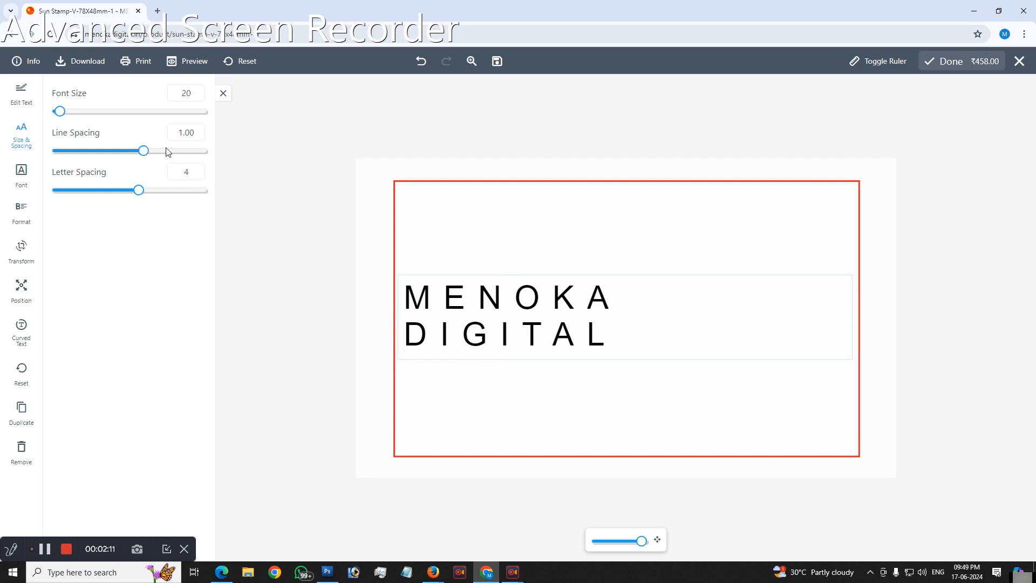
drag(149, 156, 160, 156)
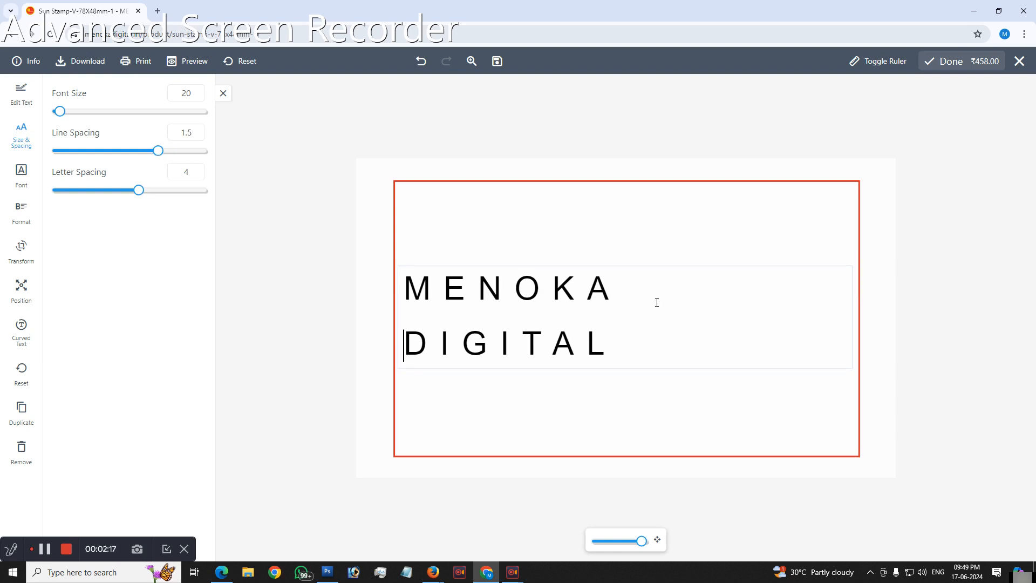
click(225, 95)
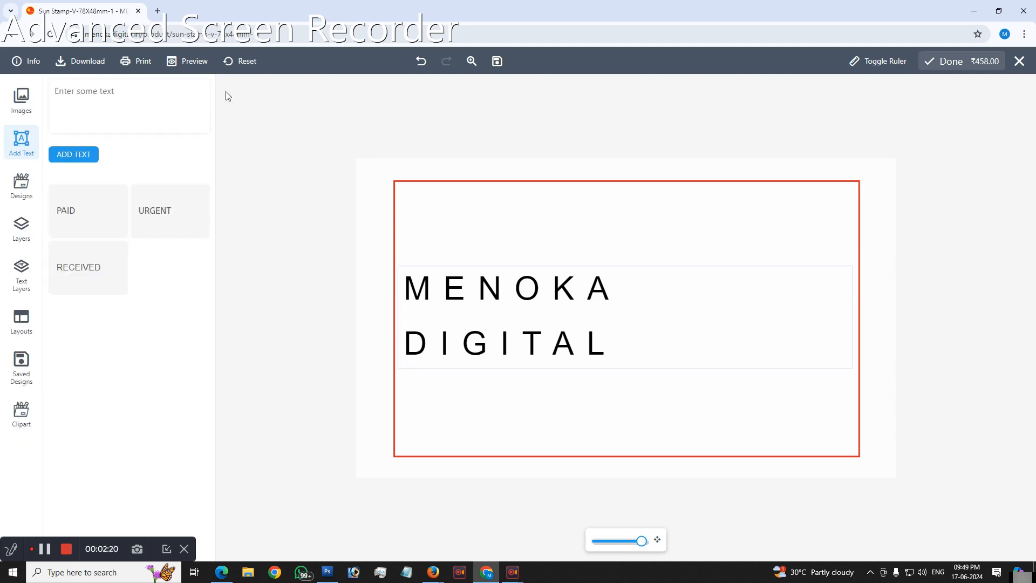
Step: Replace the two-line text with "MENOKA DIGITAL" on a single line
click(502, 290)
click(40, 96)
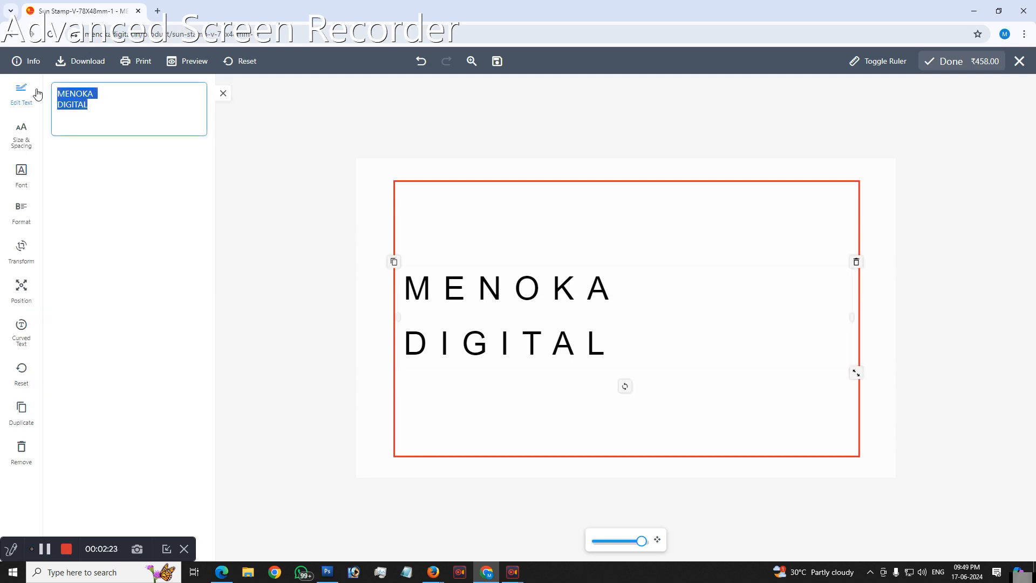
text(MENOKA DIGI)
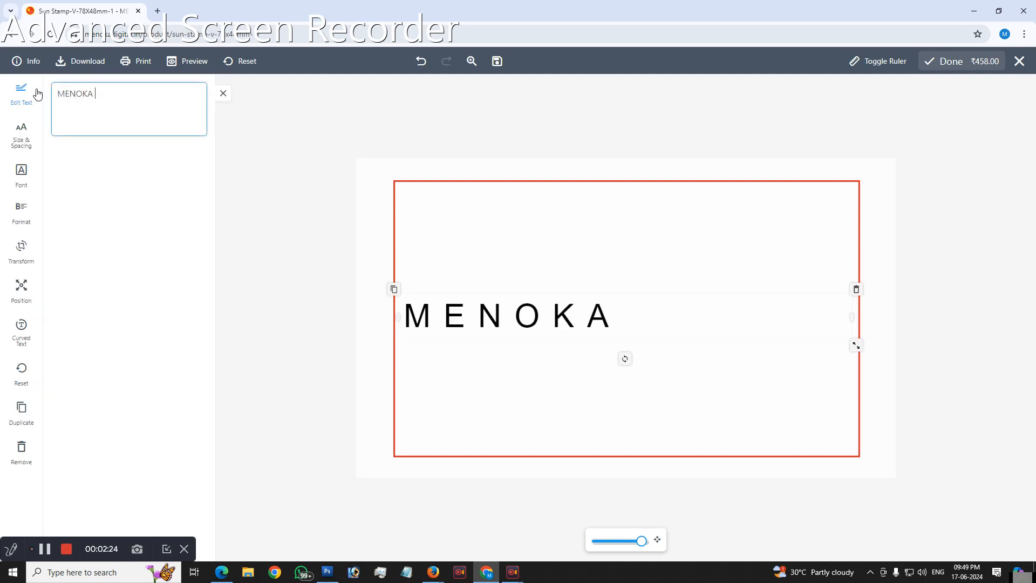
text(TAL)
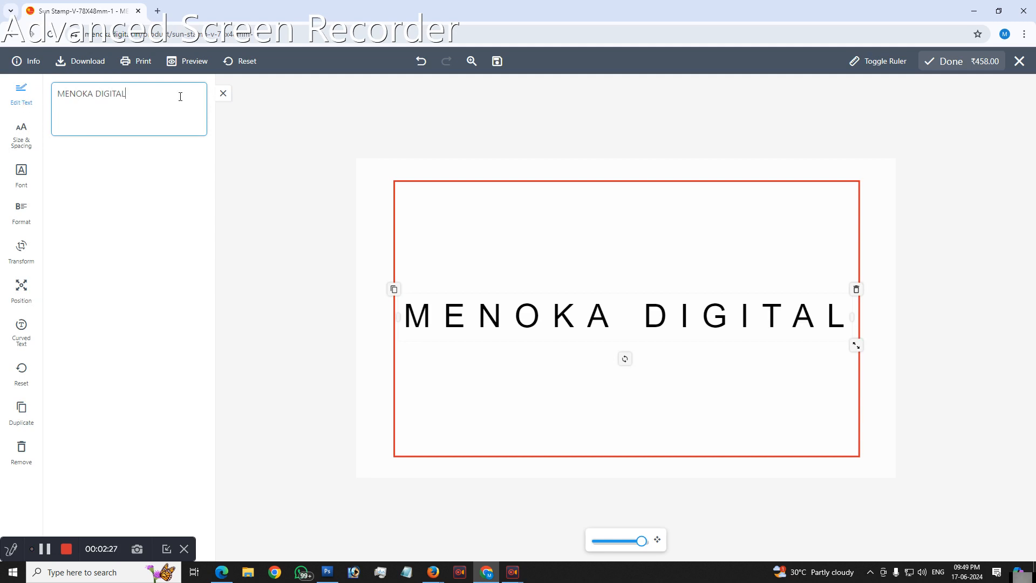
click(223, 94)
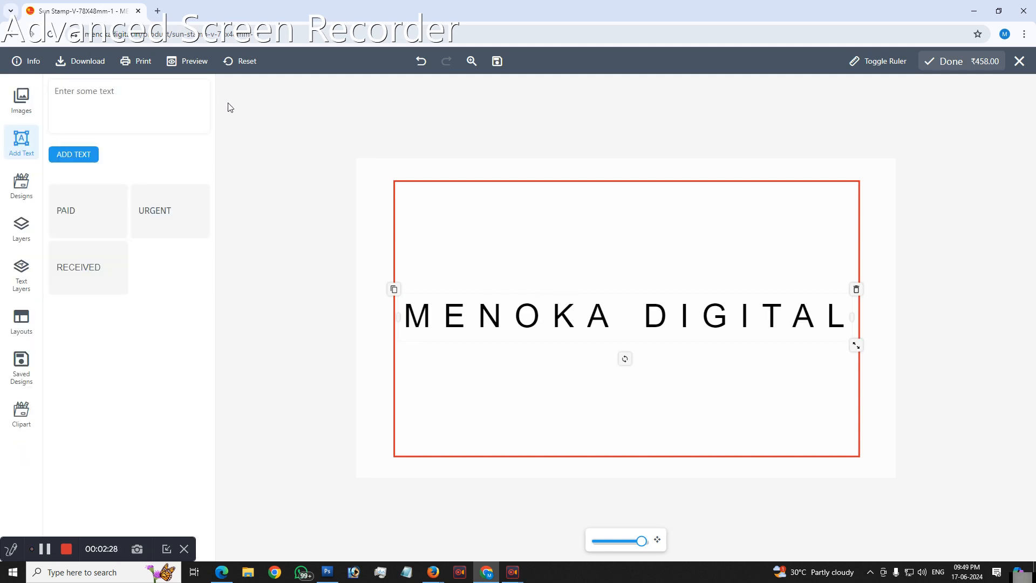
Step: Delete the widely spaced text from the stamp and add a fresh "MENOKA DIGITAL" text
click(569, 312)
click(857, 291)
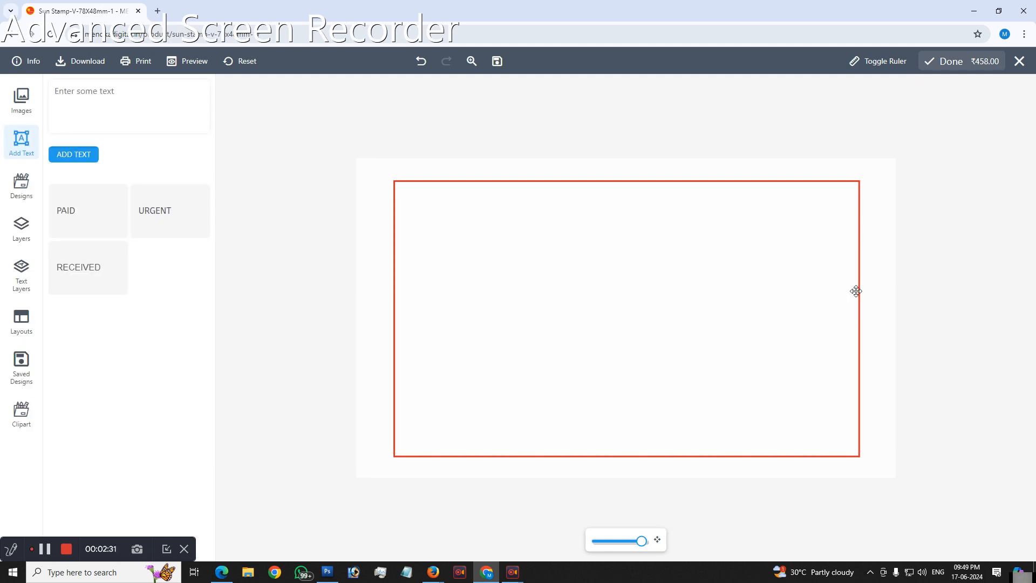
click(110, 115)
text(MENOKA DIGITAL)
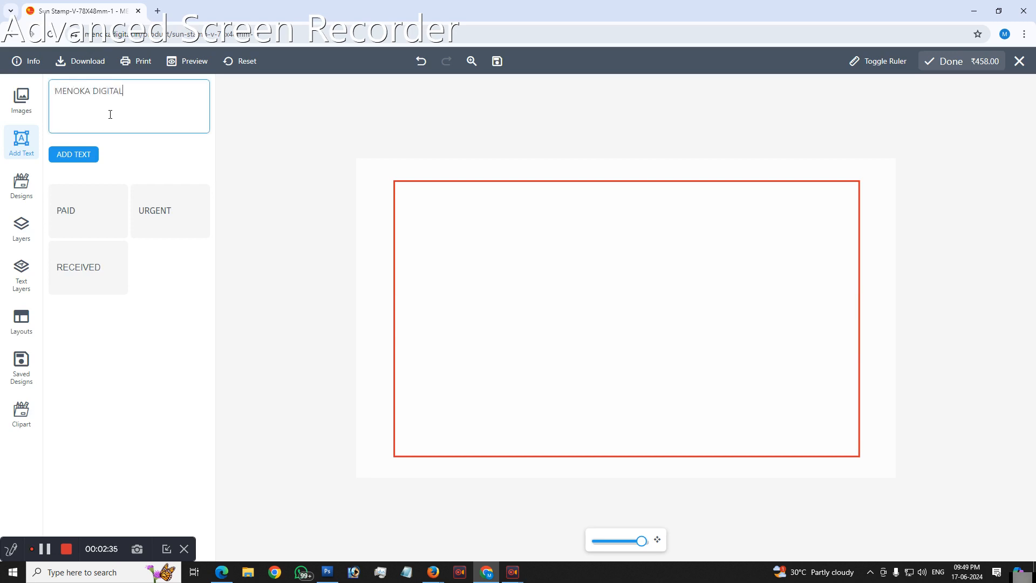
click(93, 155)
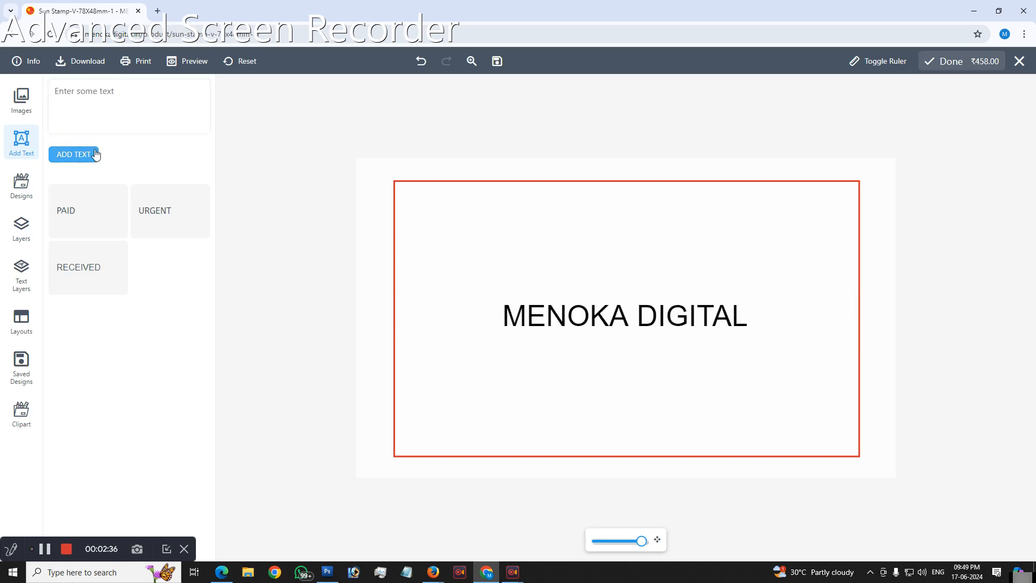
Step: Try the Anton, AmarBanglaBold, AmarBangla and Adamina fonts on the text, and widen its box to fit one line
click(615, 320)
click(20, 153)
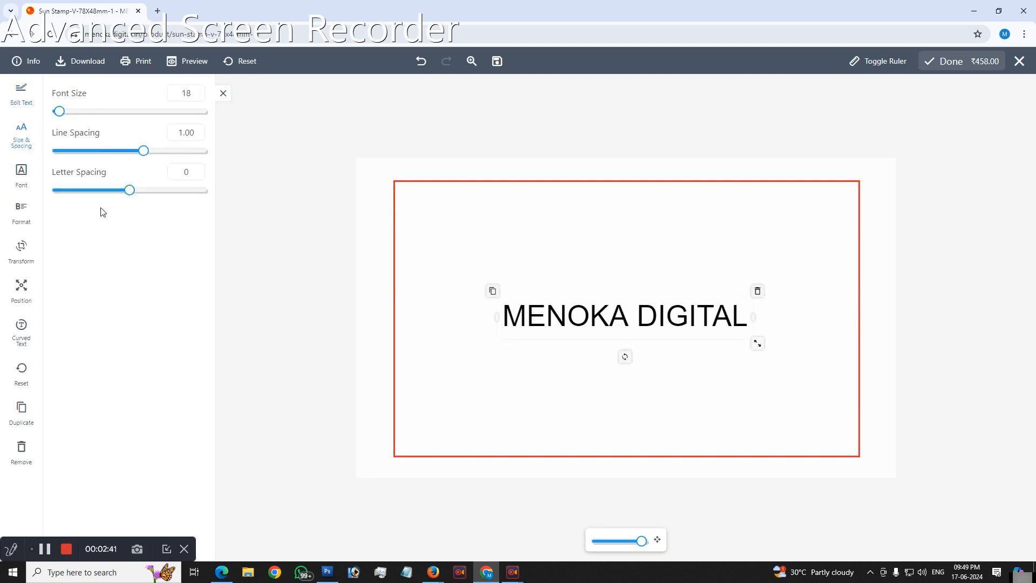
click(22, 177)
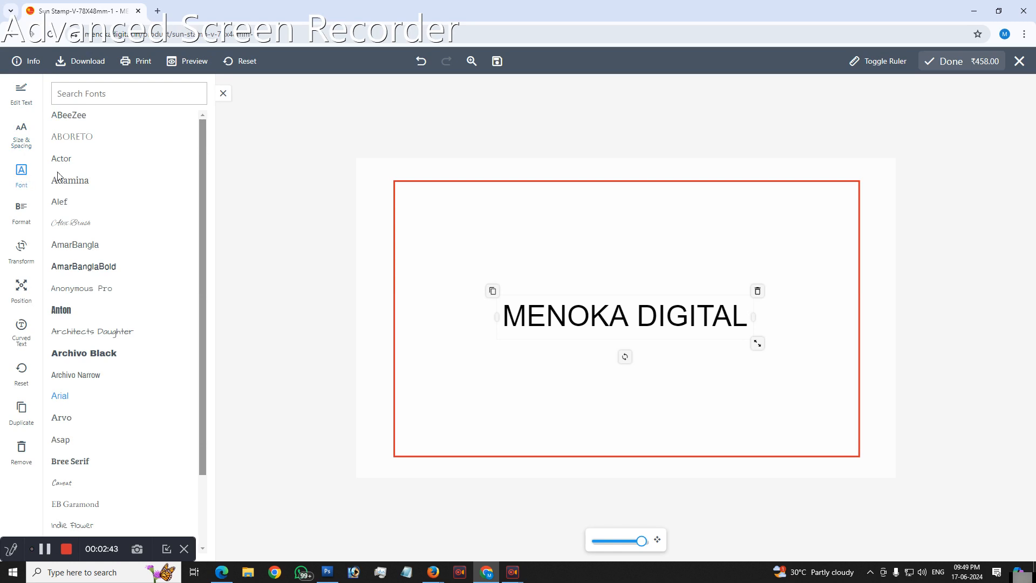
scroll(80, 319, down, 2)
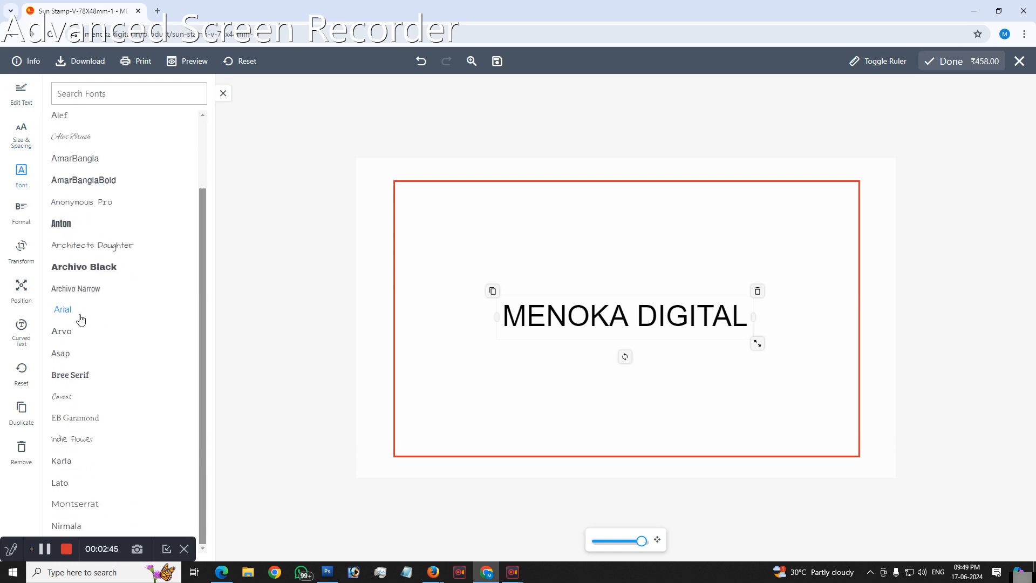
scroll(81, 318, up, 1)
click(62, 277)
click(87, 233)
click(75, 212)
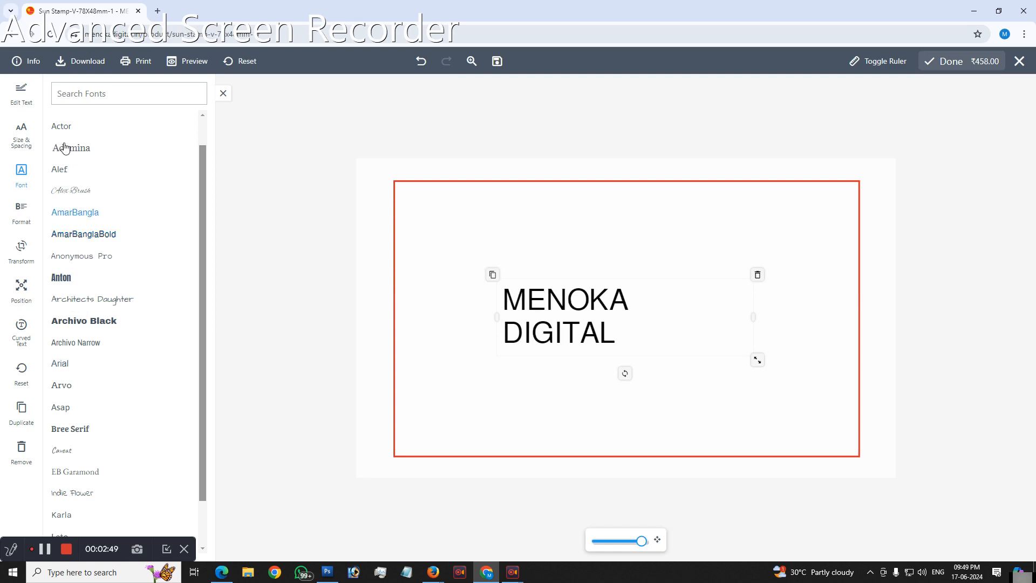
click(65, 149)
drag(785, 312, 803, 312)
Step: Try more fonts on MENOKA DIGITAL, including AmarBanglaBold, Bree Serif, Caveat, Indie Flower, Karla and Lato, ending with Montserrat
click(78, 234)
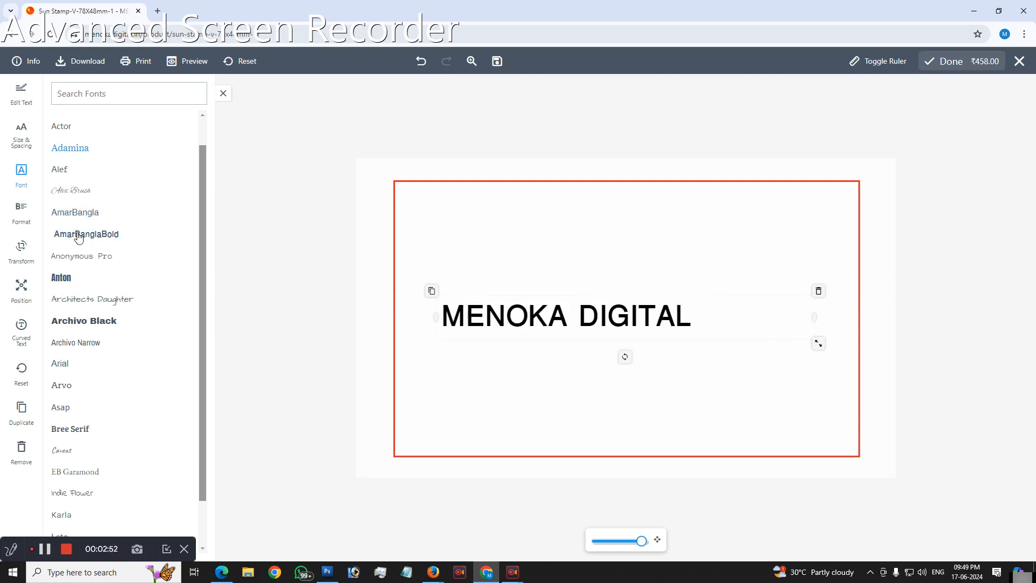
click(69, 211)
scroll(72, 324, down, 1)
click(70, 375)
click(63, 396)
click(72, 440)
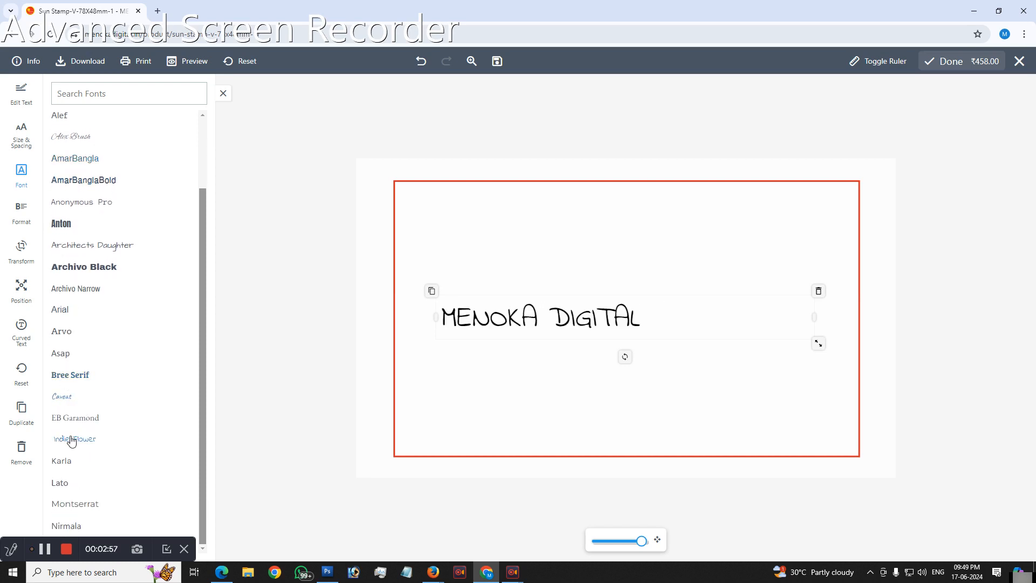
click(62, 462)
click(63, 485)
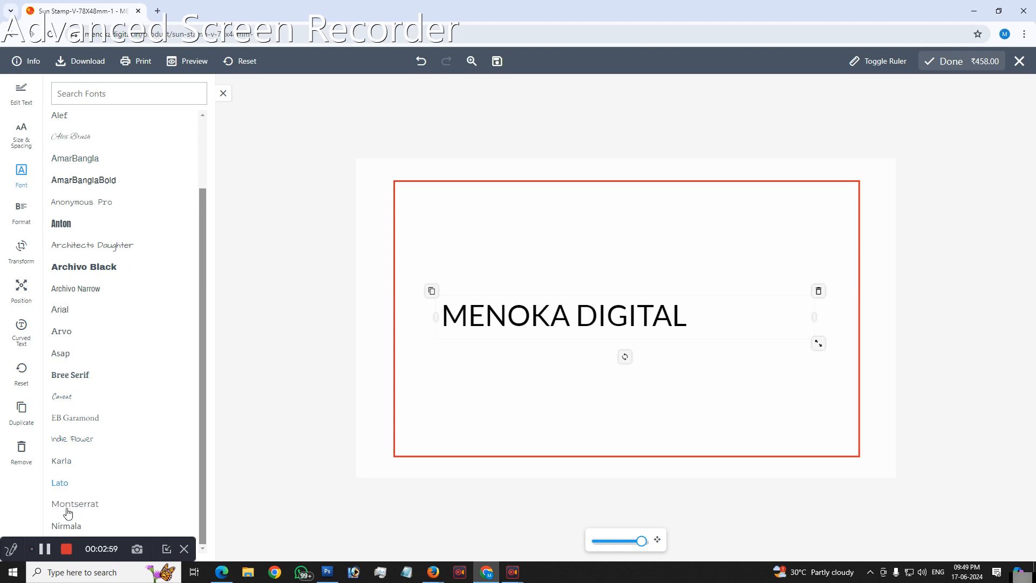
click(67, 506)
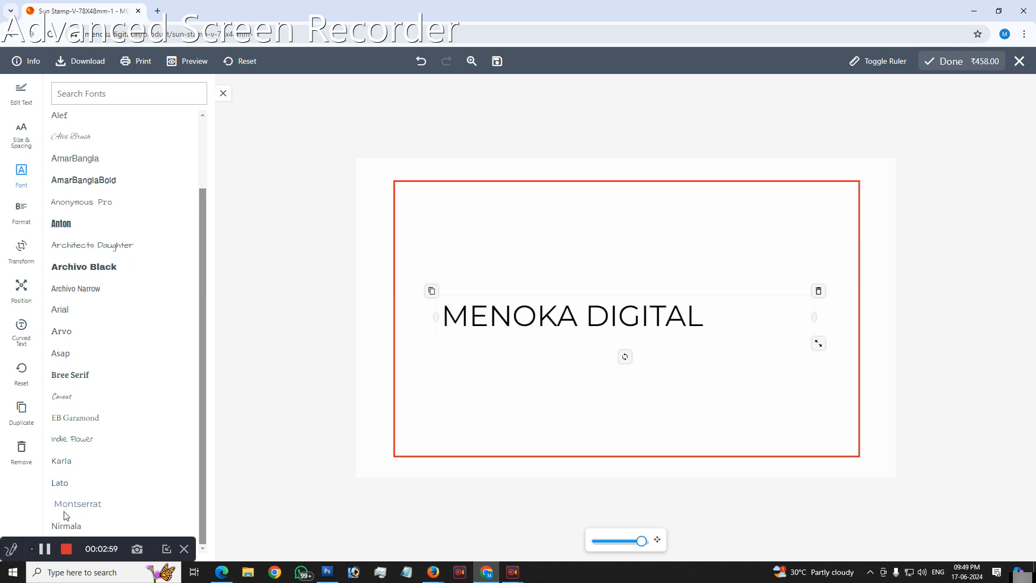
Step: Underline the MENOKA DIGITAL text and remove the underline again
click(223, 95)
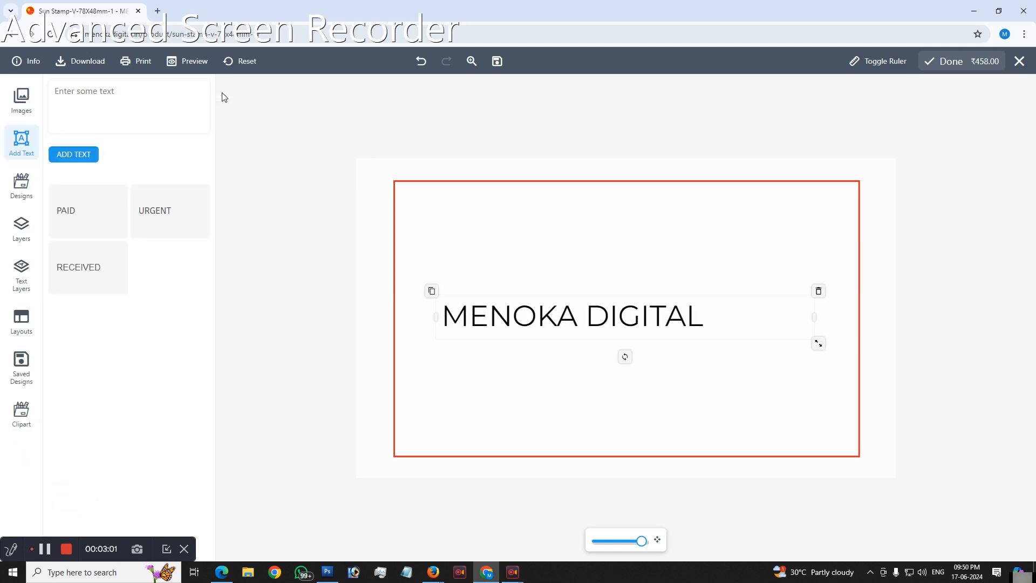
click(29, 153)
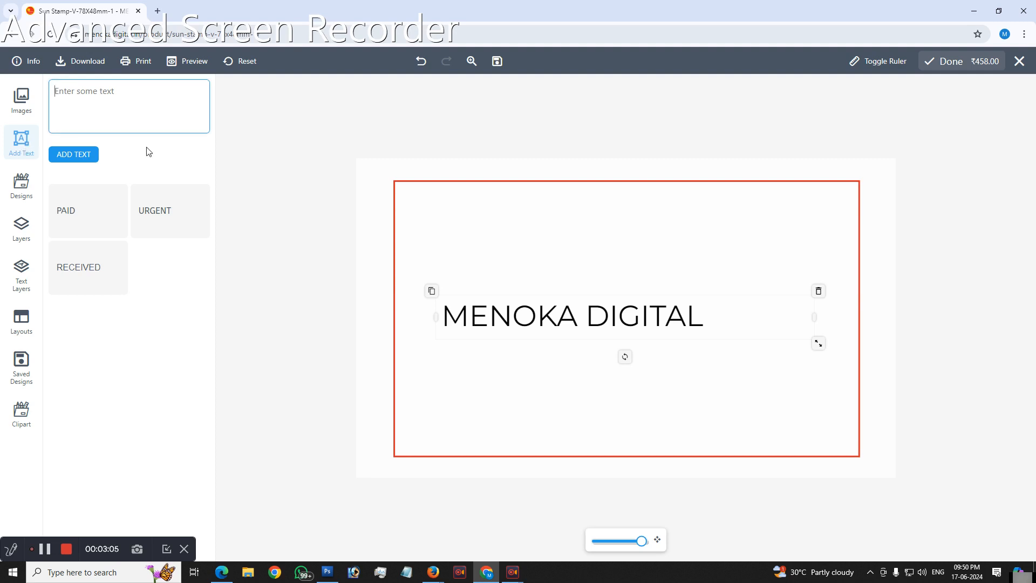
click(625, 317)
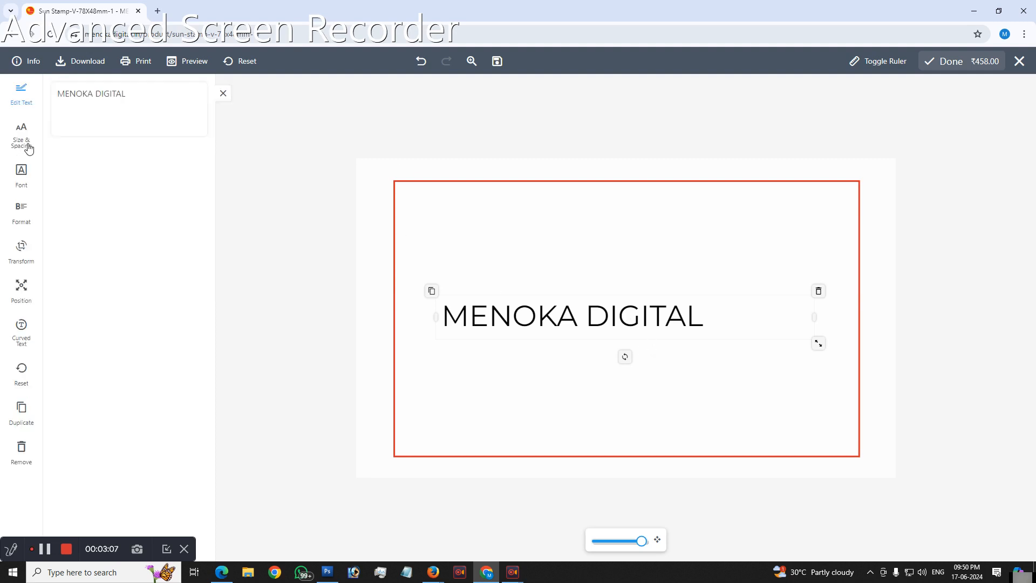
click(23, 215)
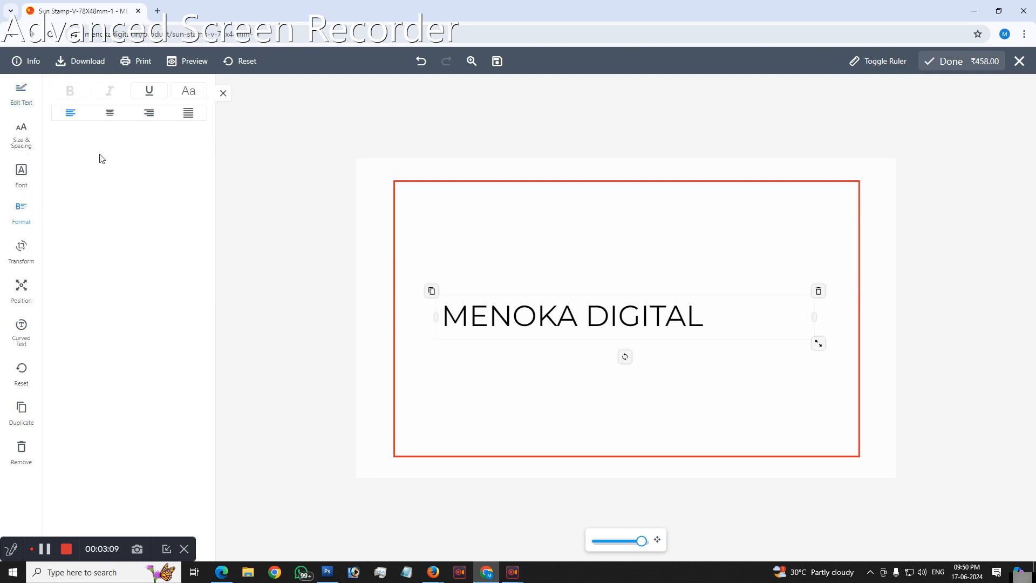
click(149, 91)
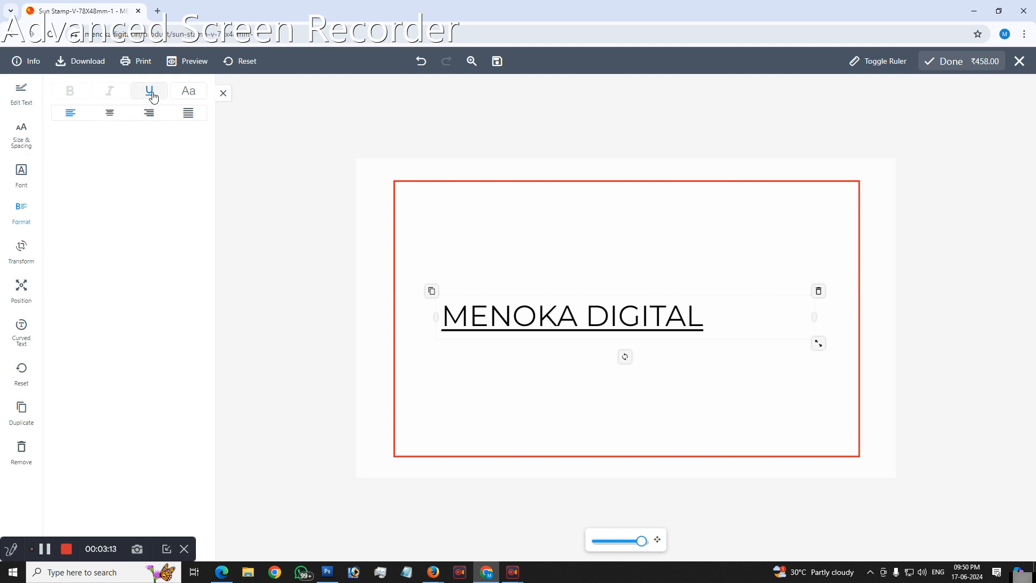
click(151, 93)
Step: Try right, left and justified alignment on the text, and set it to centre alignment
click(109, 116)
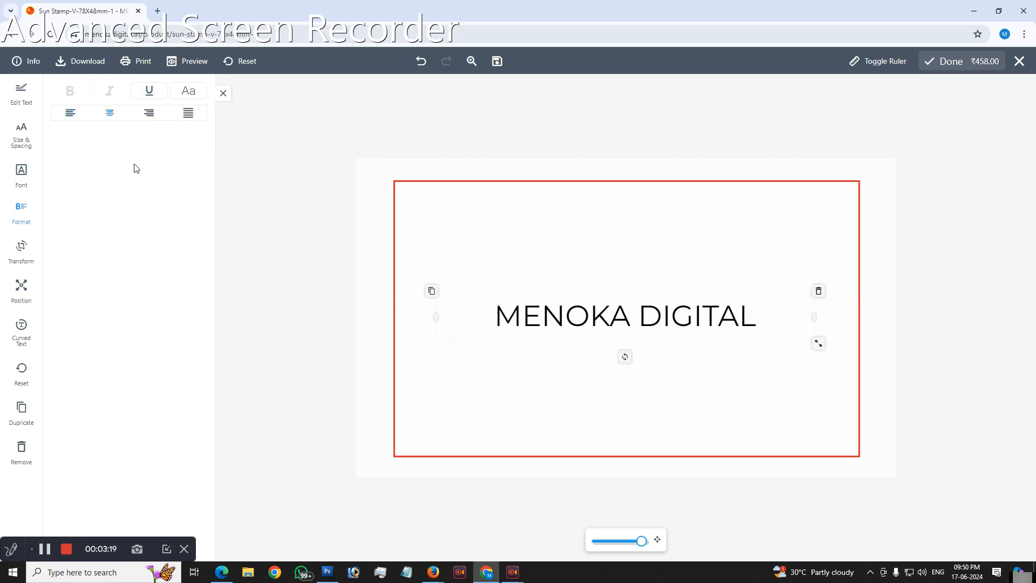
click(151, 117)
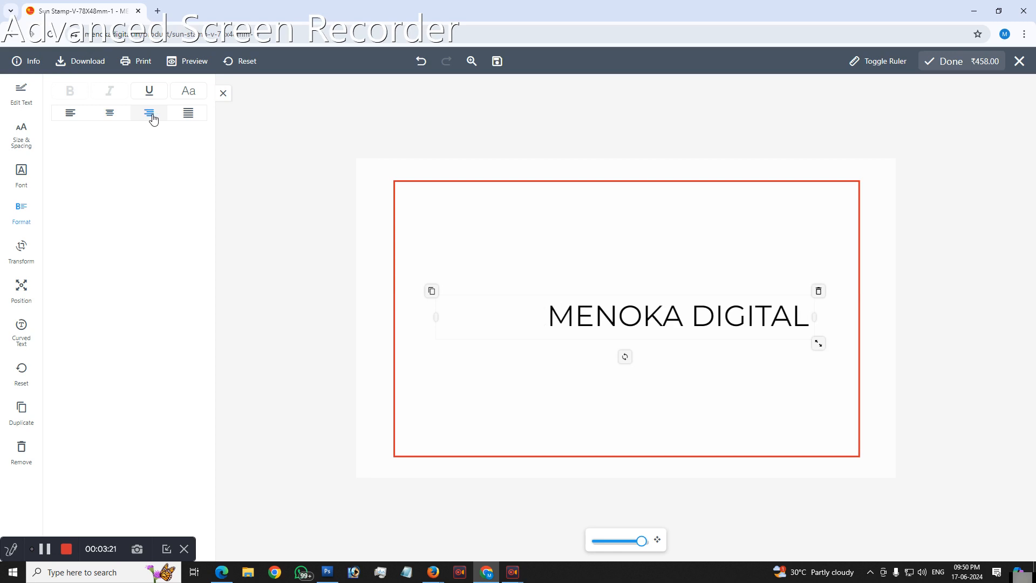
click(71, 116)
click(189, 114)
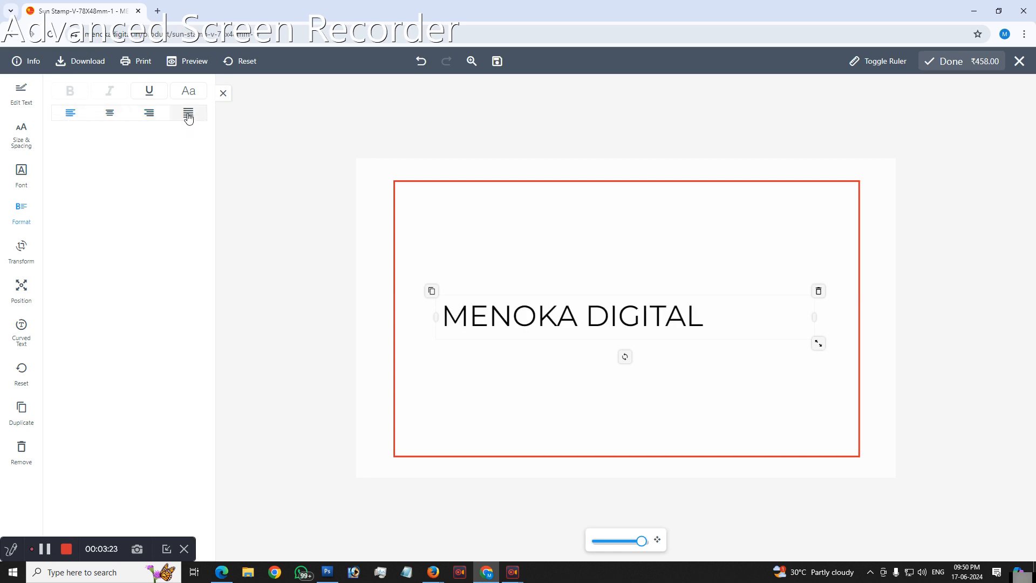
click(110, 113)
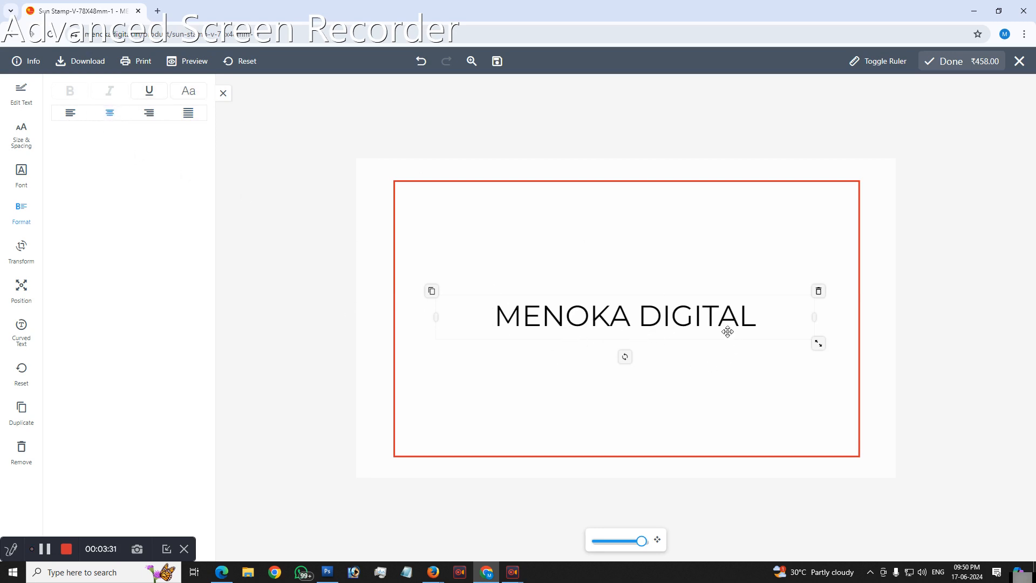
Step: Search the fonts for "ARIA" and apply Arial to the MENOKA DIGITAL text
click(726, 309)
click(737, 398)
click(687, 329)
click(21, 139)
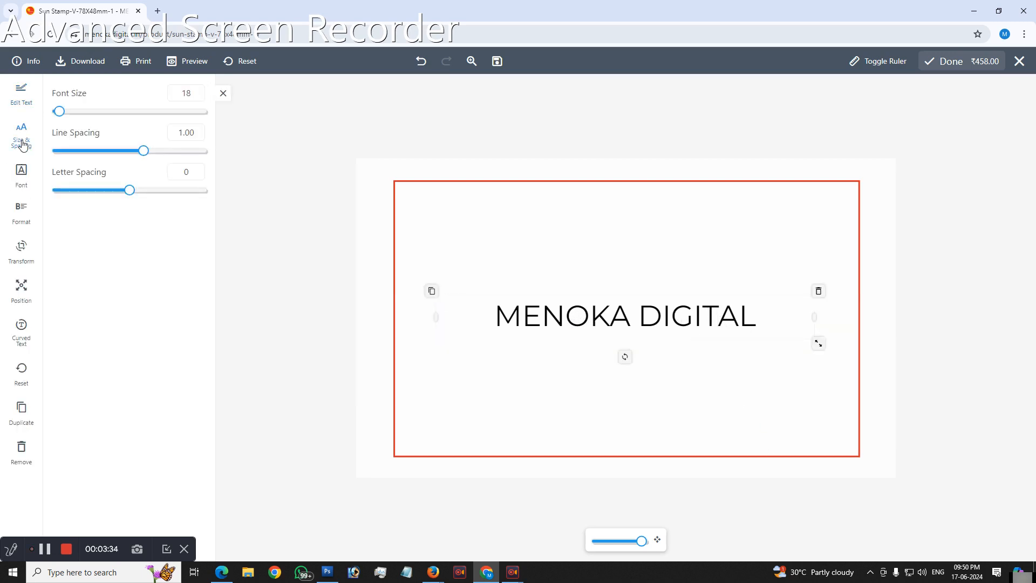
click(21, 174)
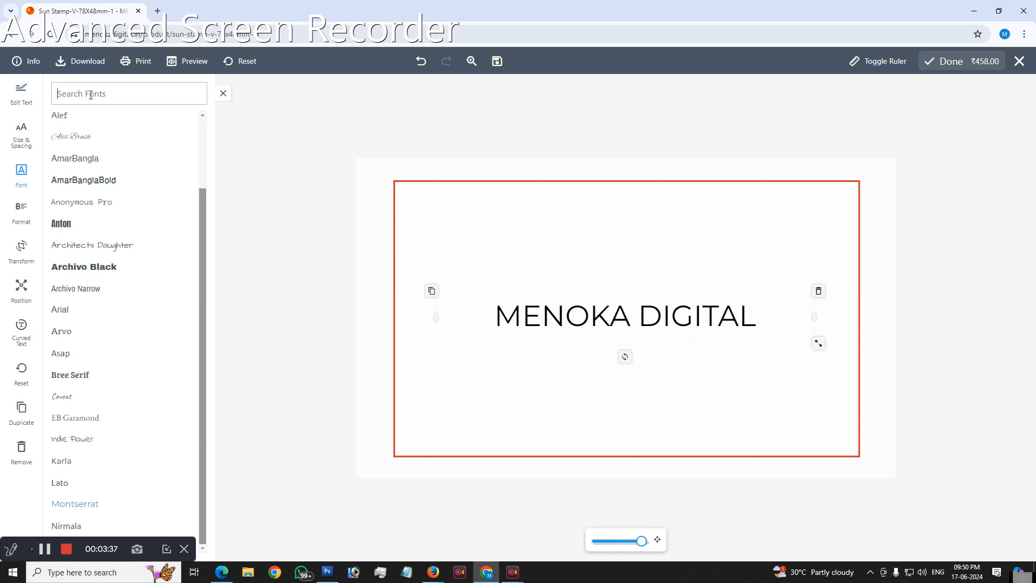
click(91, 95)
text(ARIA)
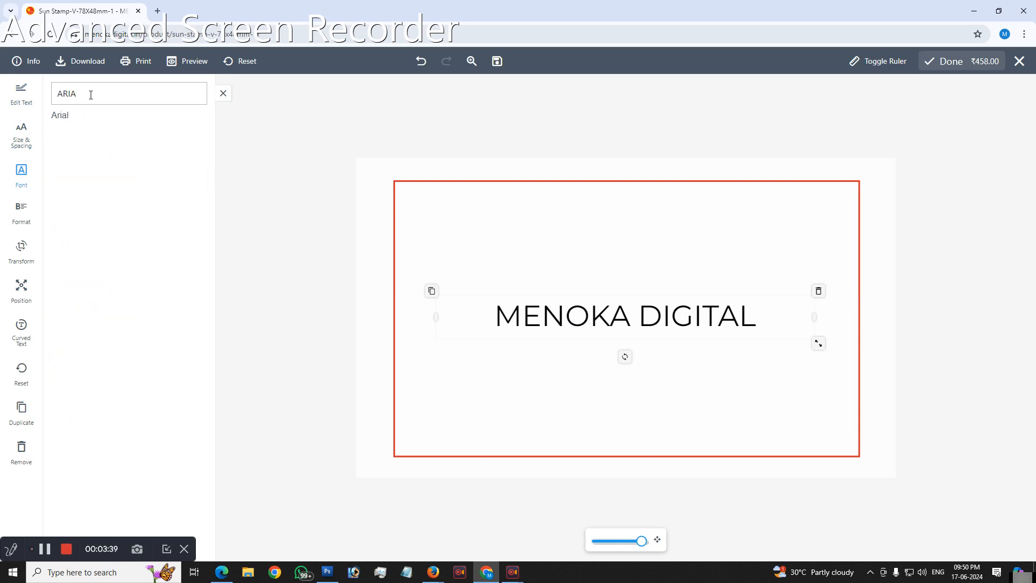
click(62, 115)
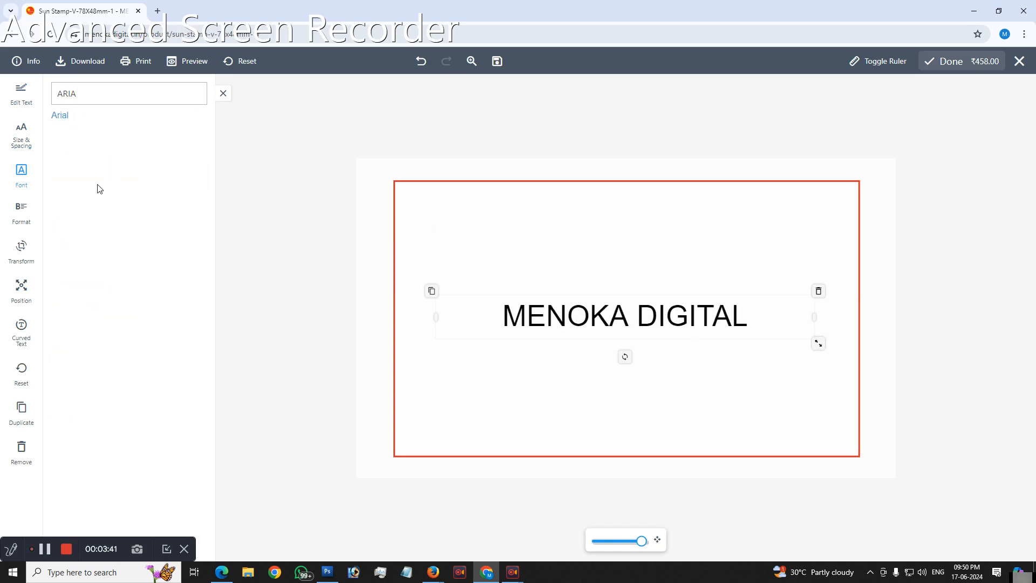
Step: Make the MENOKA DIGITAL text bold and italic, toggling the underline on and off again
click(24, 219)
click(69, 90)
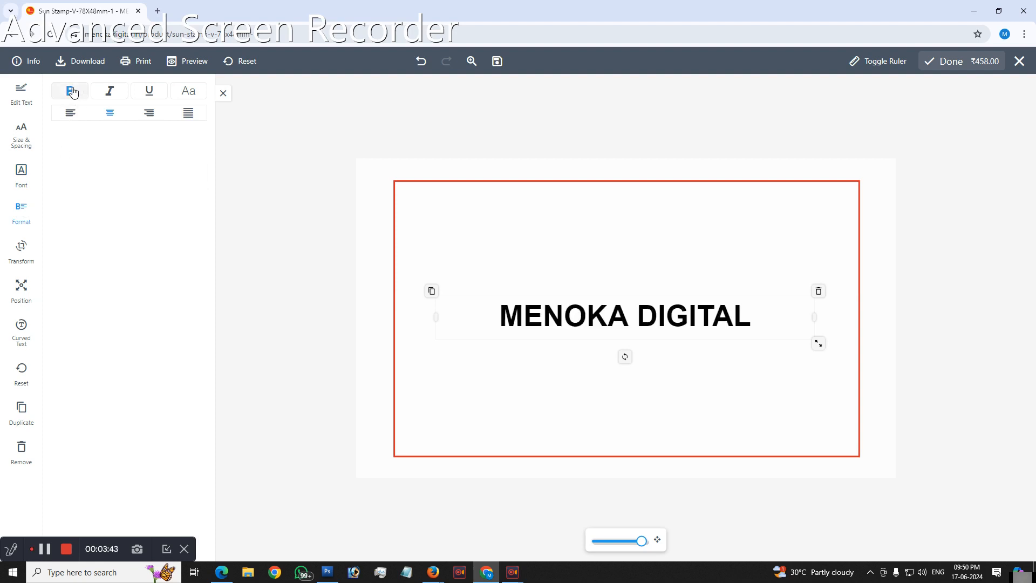
click(111, 92)
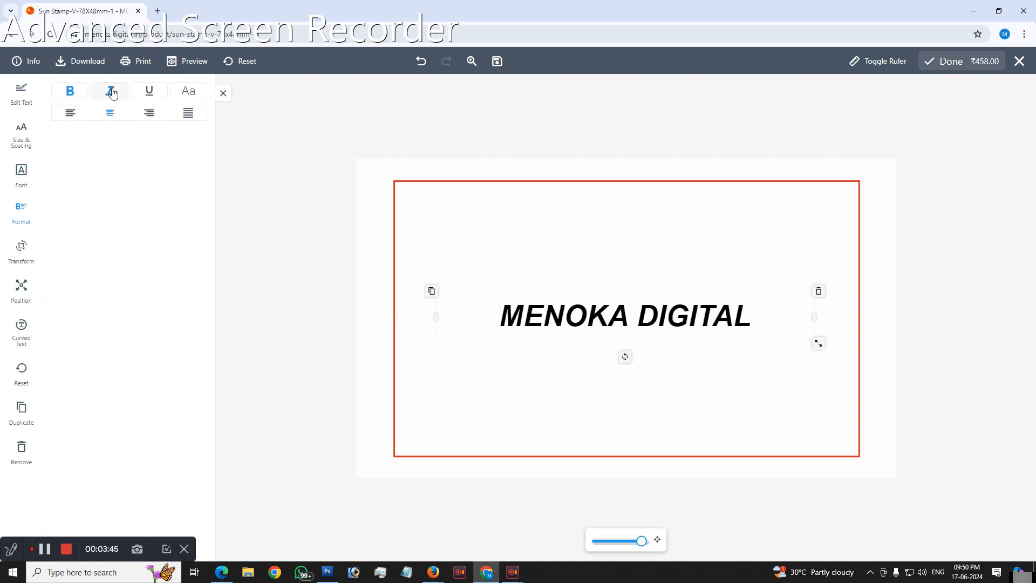
click(149, 96)
click(149, 96)
Step: Rotate the text to 359 degrees and set its rotation back to 0
click(23, 250)
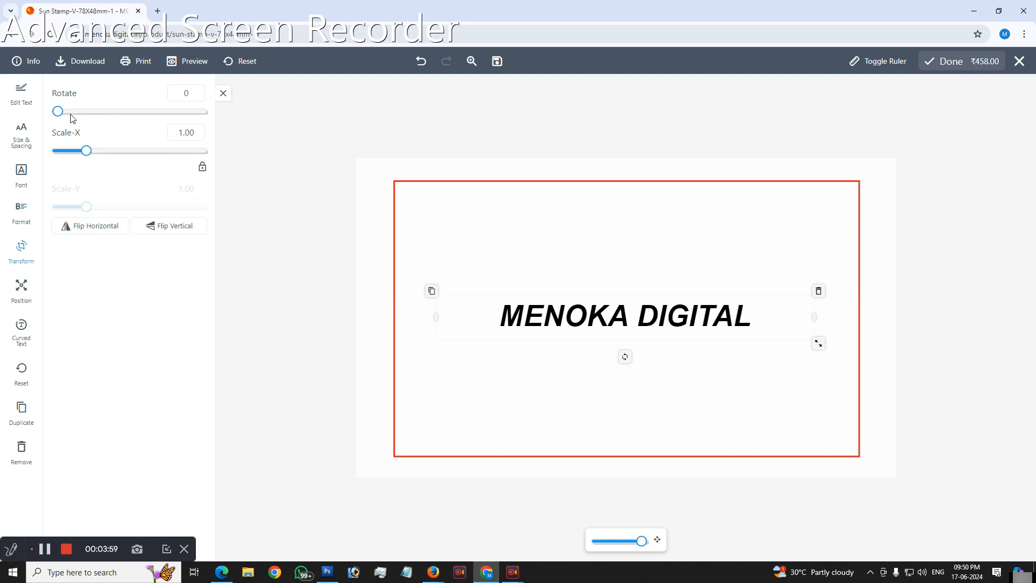
drag(61, 112, 218, 195)
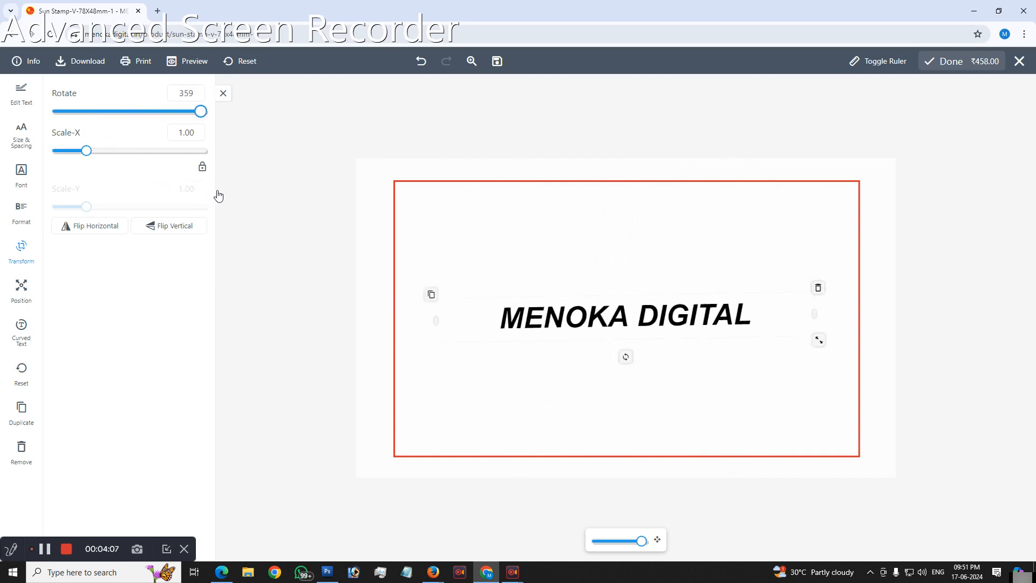
drag(198, 94, 151, 101)
key(BackSpace)
text(0)
key(Return)
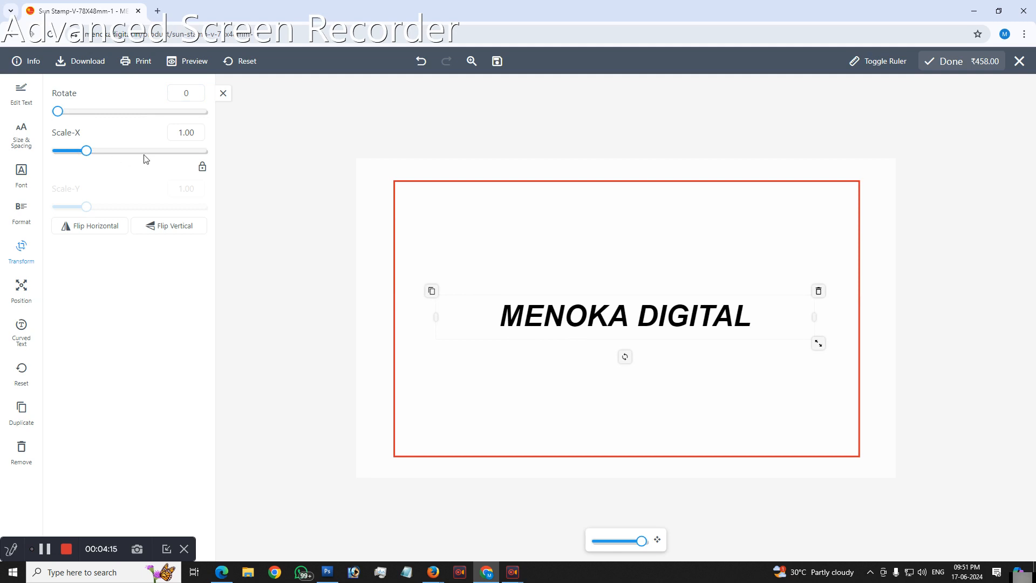
Step: Scale the text to 0.87, unlock the proportions to set Scale-Y to 1.17, and lock them again
mouse_move(88, 156)
mouse_down()
mouse_move(112, 157)
mouse_move(83, 159)
mouse_up()
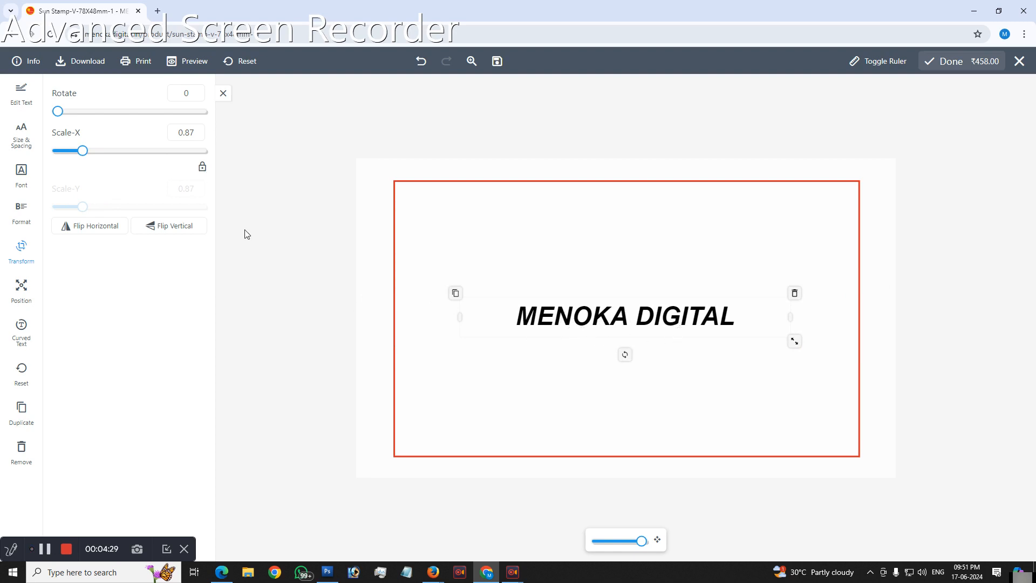
click(203, 168)
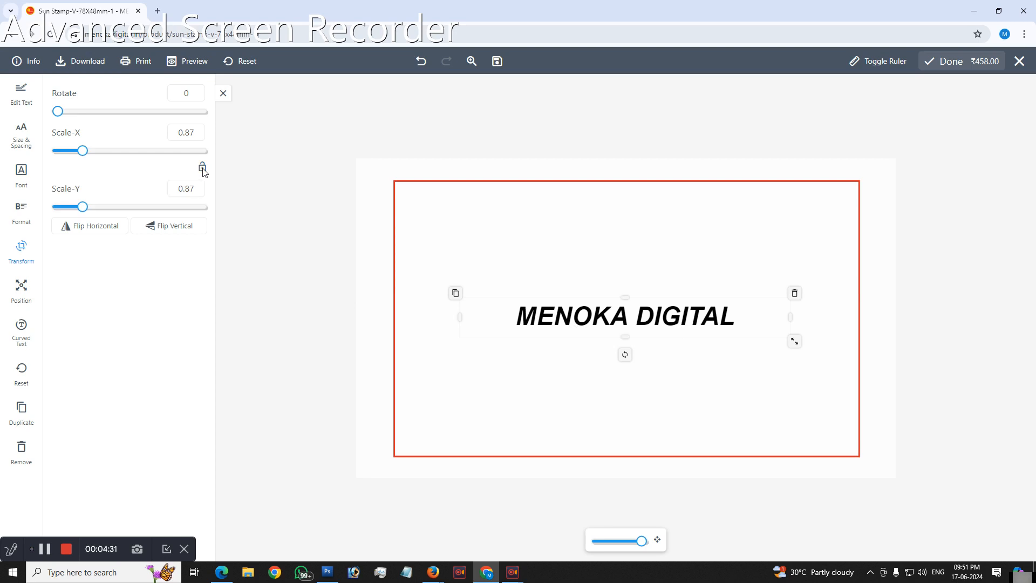
mouse_move(84, 208)
mouse_down()
mouse_move(122, 212)
mouse_move(92, 218)
mouse_up()
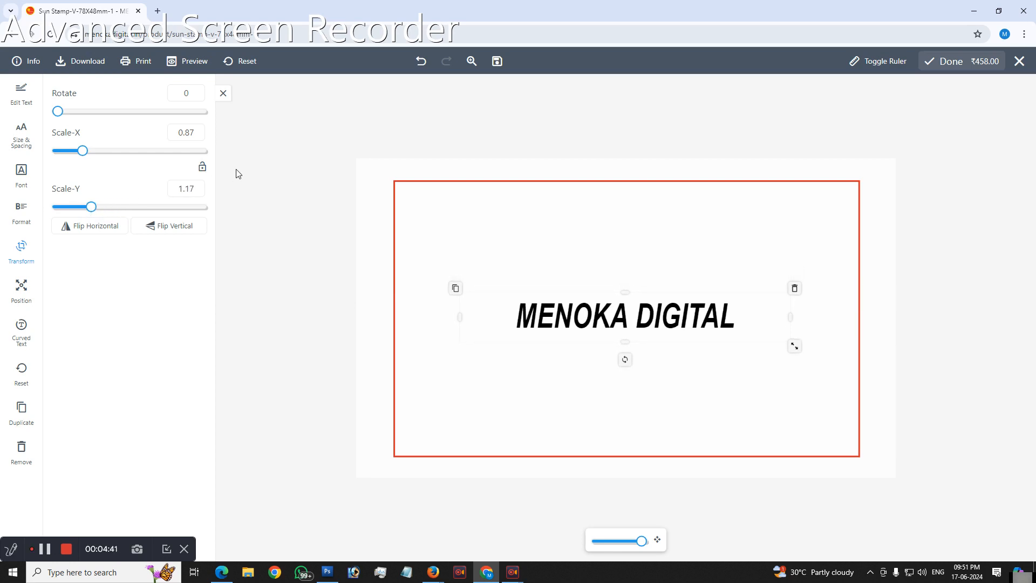
click(203, 170)
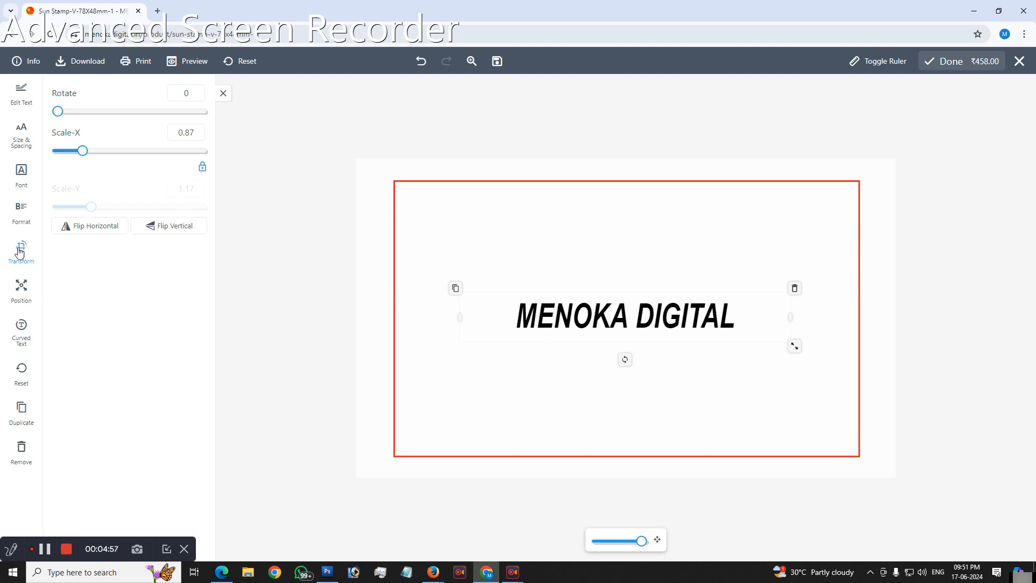
Step: Align the MENOKA DIGITAL text to the bottom of the stamp area
click(24, 294)
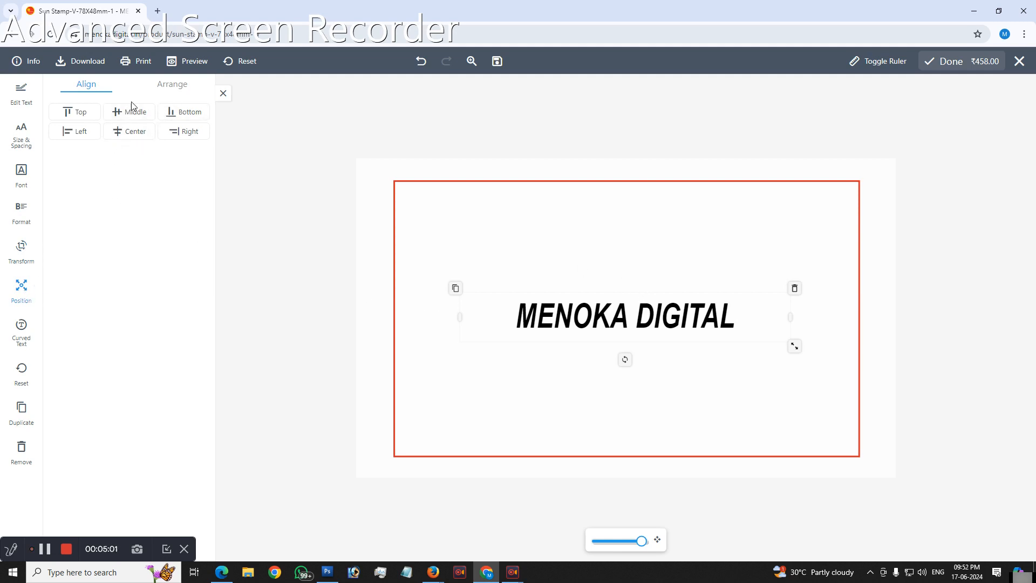
click(176, 112)
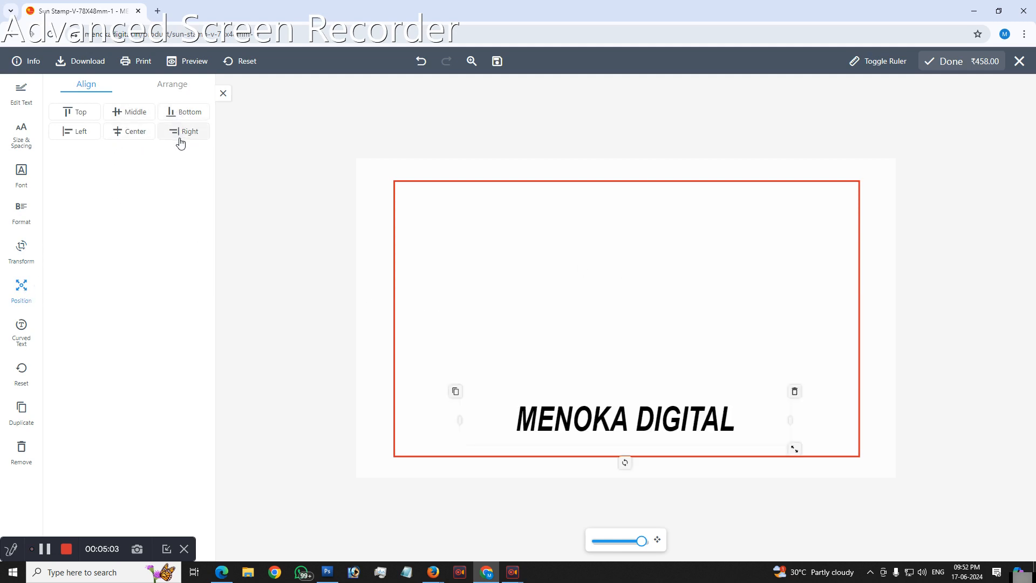
Step: Align the MENOKA DIGITAL text to the right edge and vertical middle of the stamp area, and check the arrange options
click(179, 135)
click(124, 113)
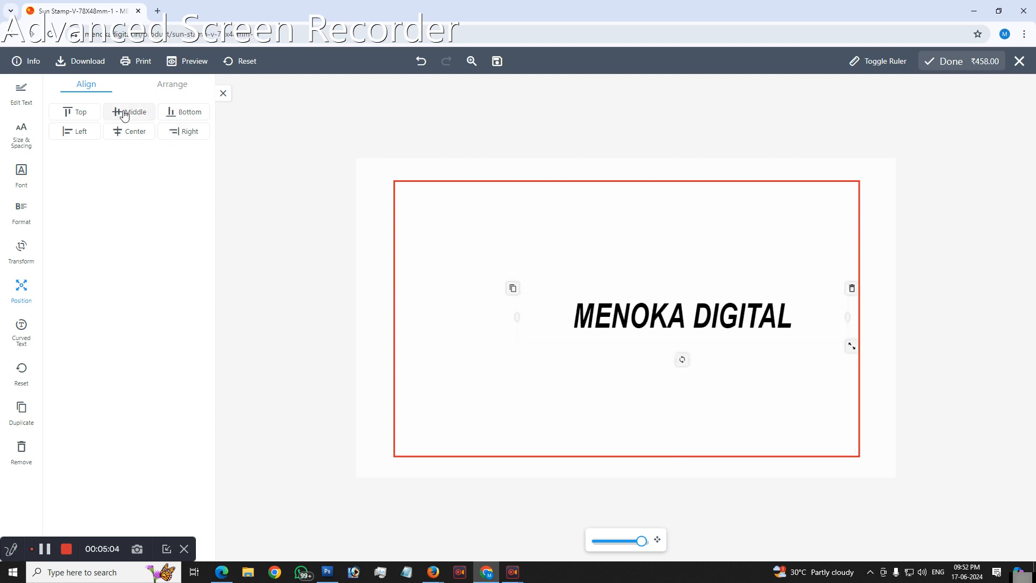
click(173, 84)
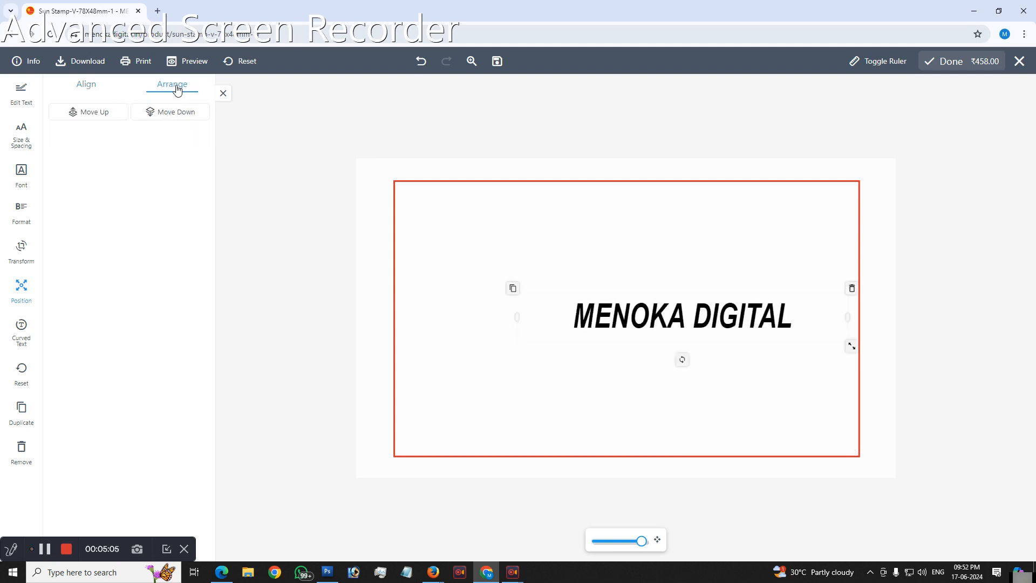
click(87, 84)
Step: Flip the MENOKA DIGITAL text vertically and horizontally several times, ending on a vertical flip
click(22, 250)
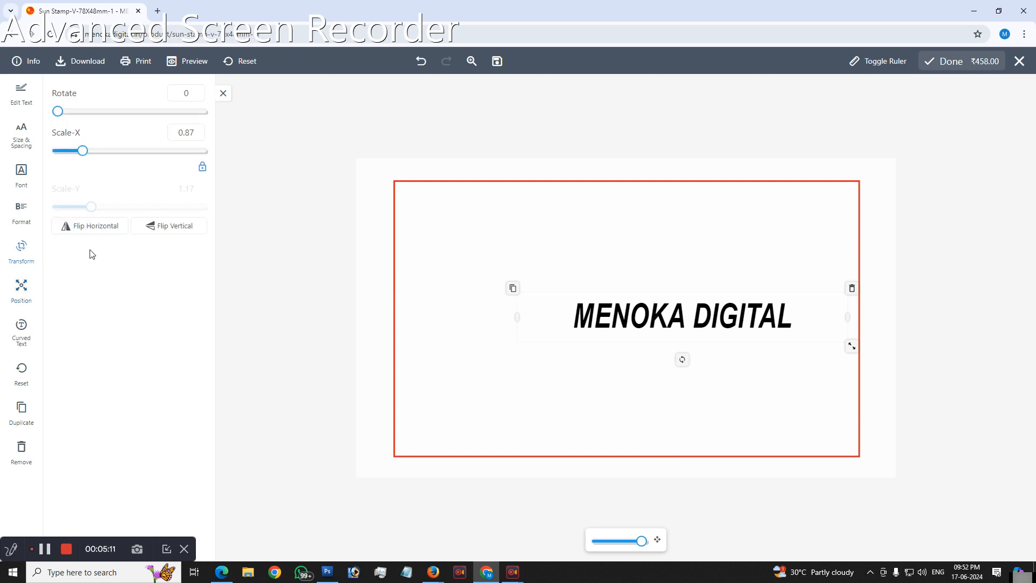
click(165, 230)
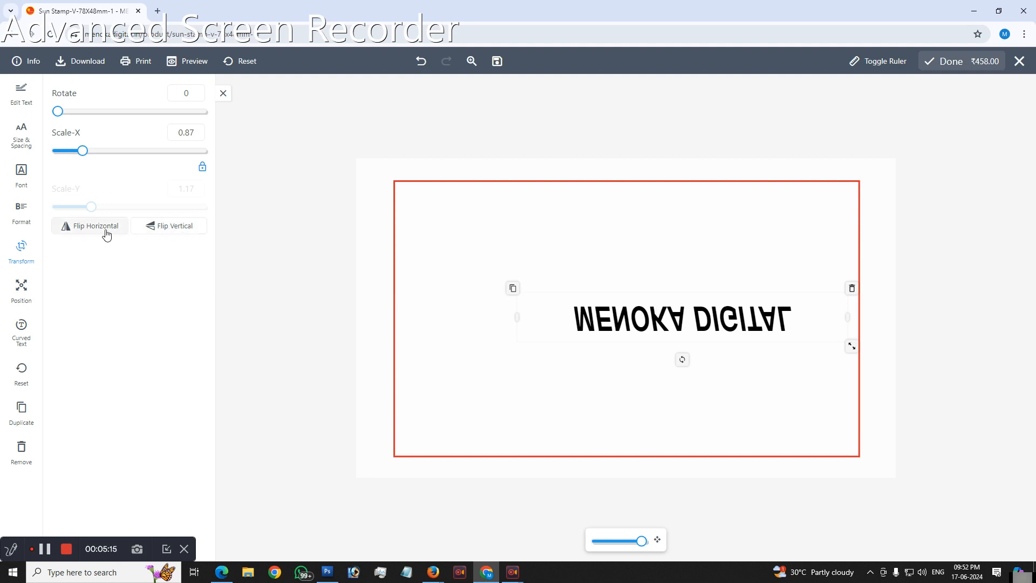
click(93, 231)
click(173, 227)
click(97, 232)
click(156, 229)
click(93, 227)
click(168, 229)
click(108, 226)
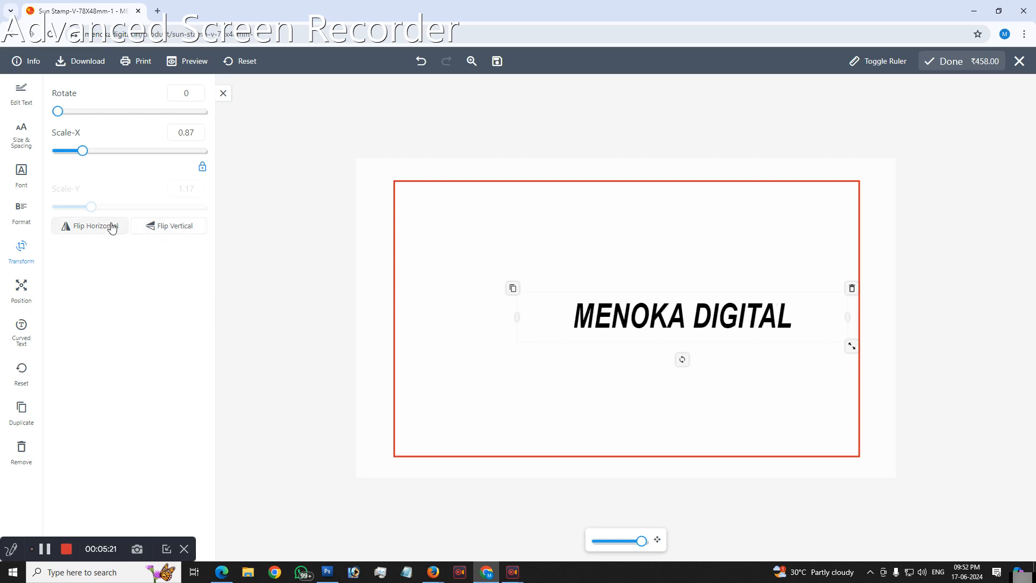
click(179, 226)
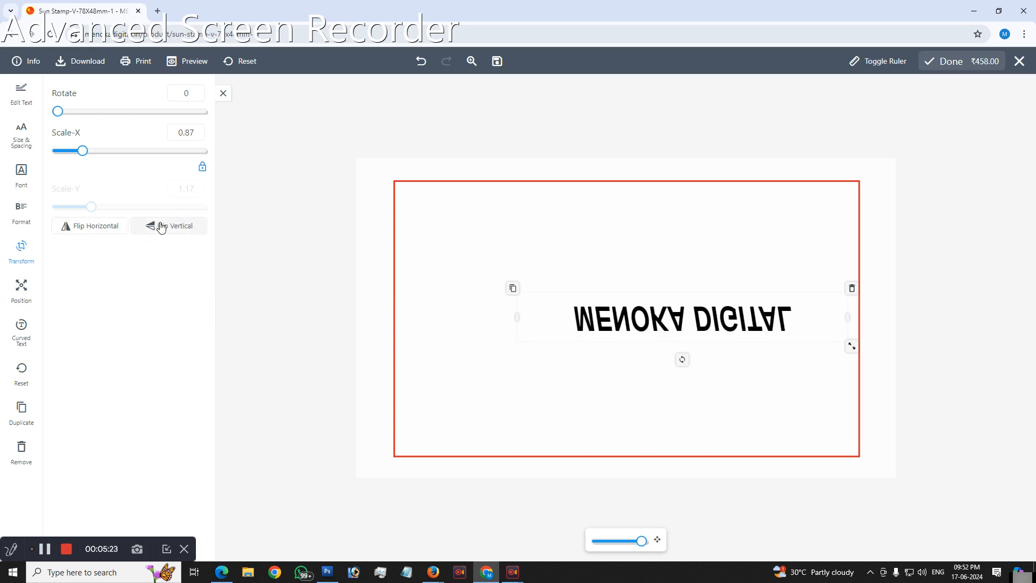
Step: Delete the flipped MENOKA DIGITAL text from the stamp area
click(223, 95)
click(854, 292)
click(790, 321)
click(853, 289)
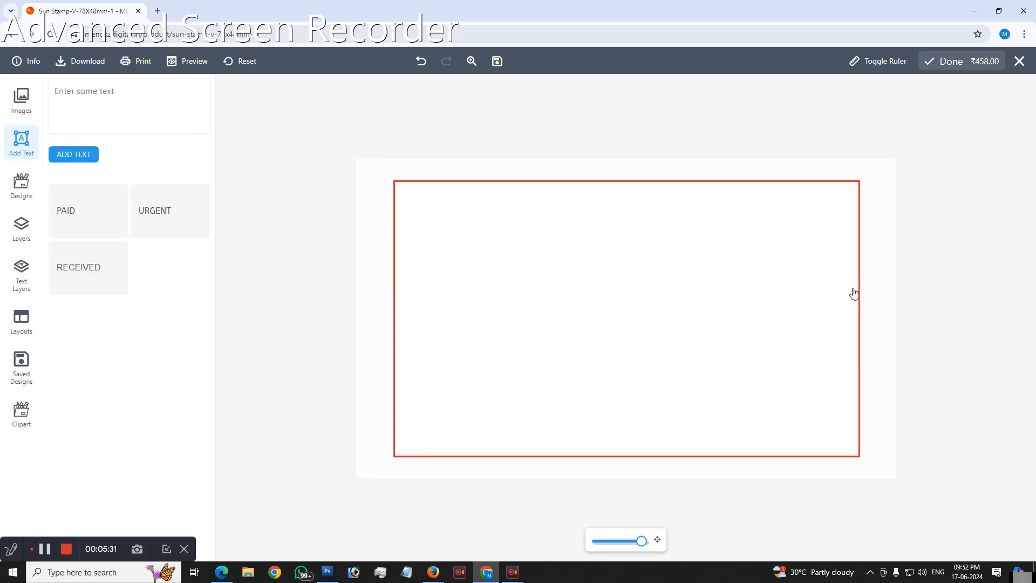
Step: Add a new MENOKA DIGITAL text and curve it along an upward arch
click(105, 99)
text(MENOKA DIGITAL)
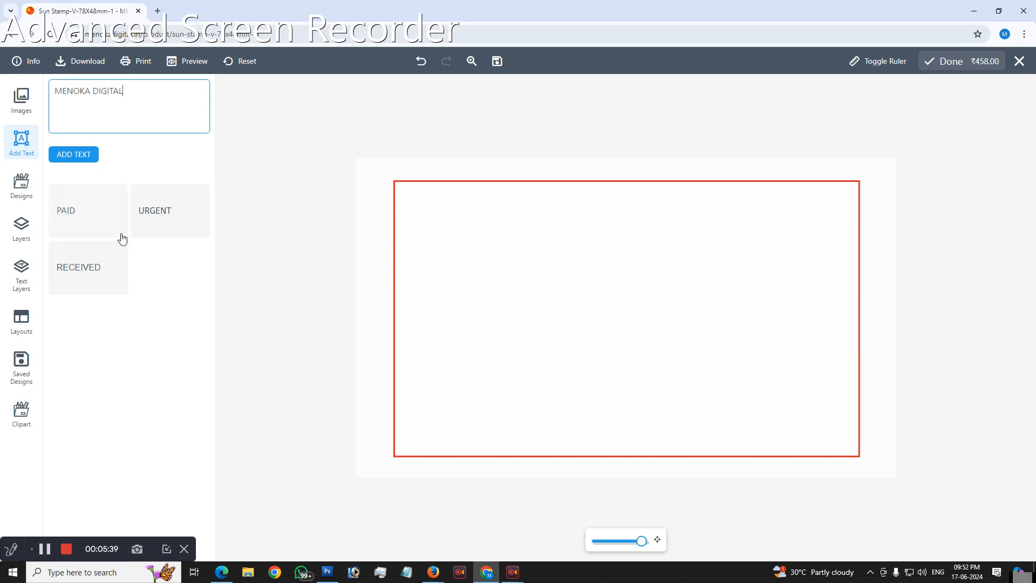
click(83, 155)
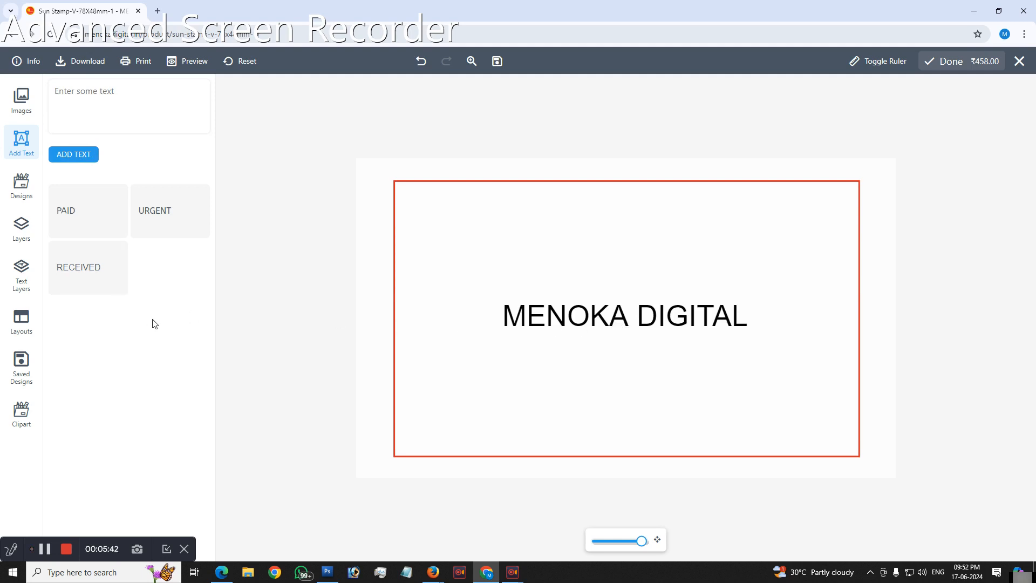
click(606, 316)
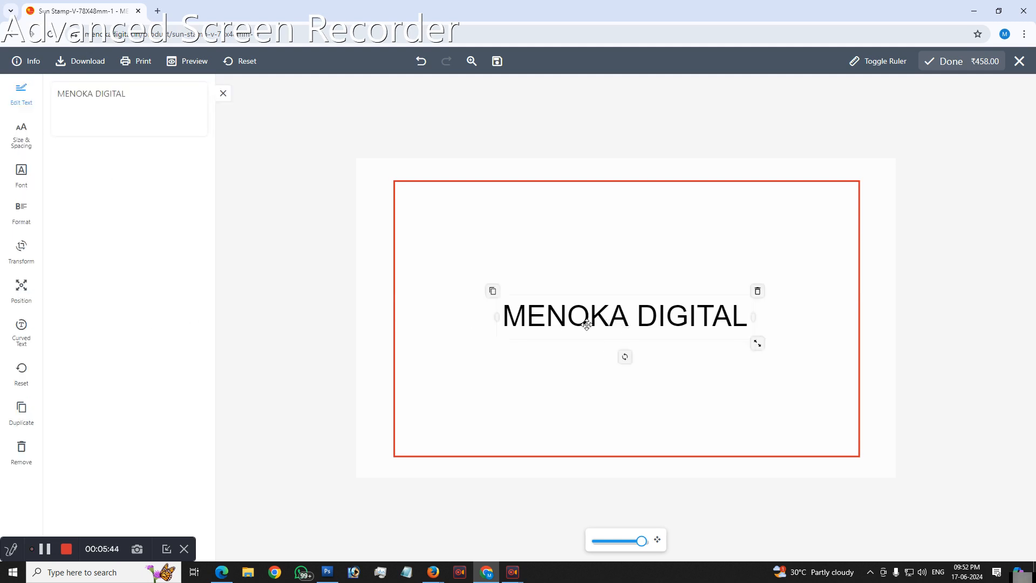
click(24, 337)
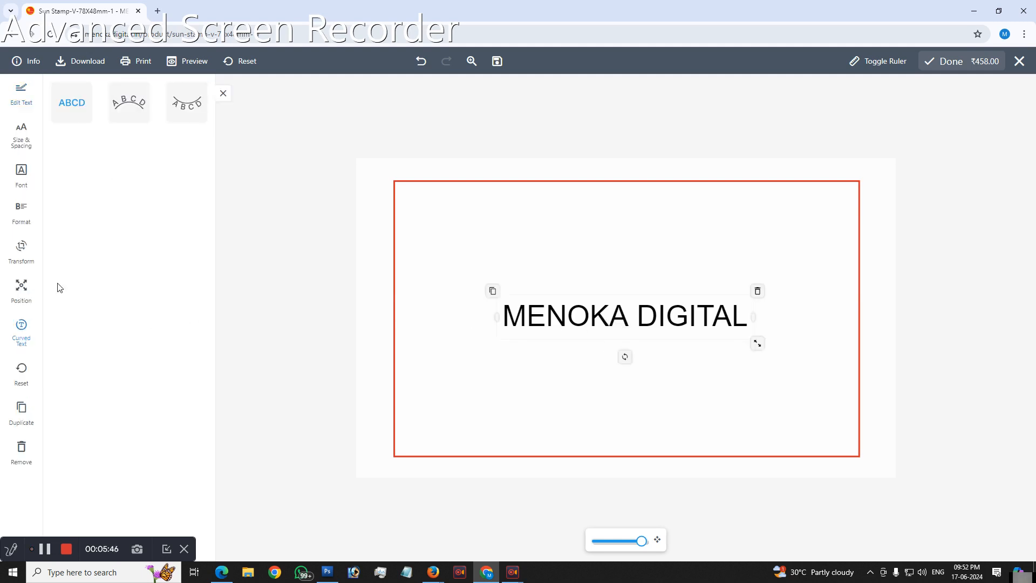
click(138, 100)
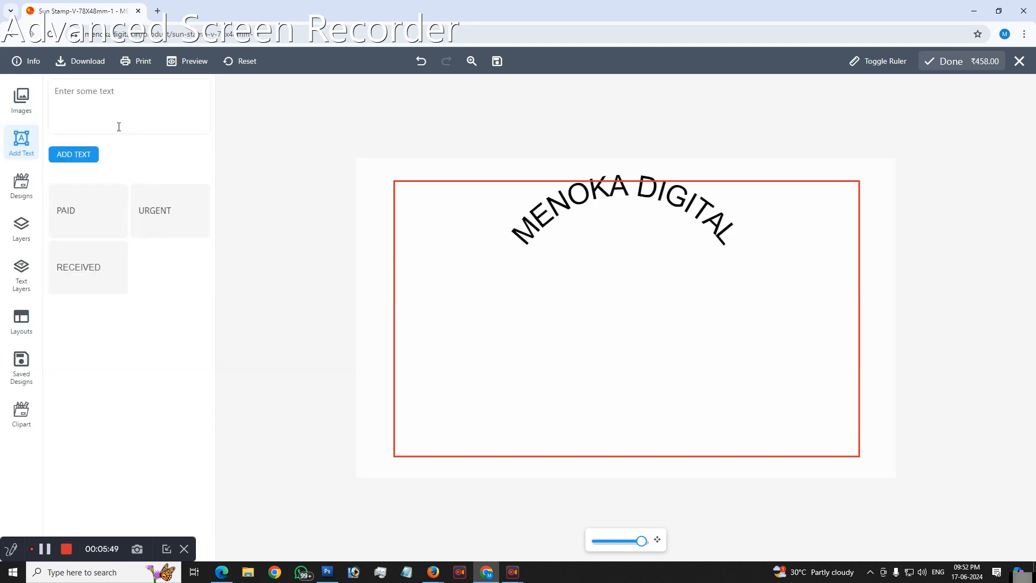
Step: Set the curved text's radius to 56, switching it to the downward curve and back to the upward arch
click(548, 211)
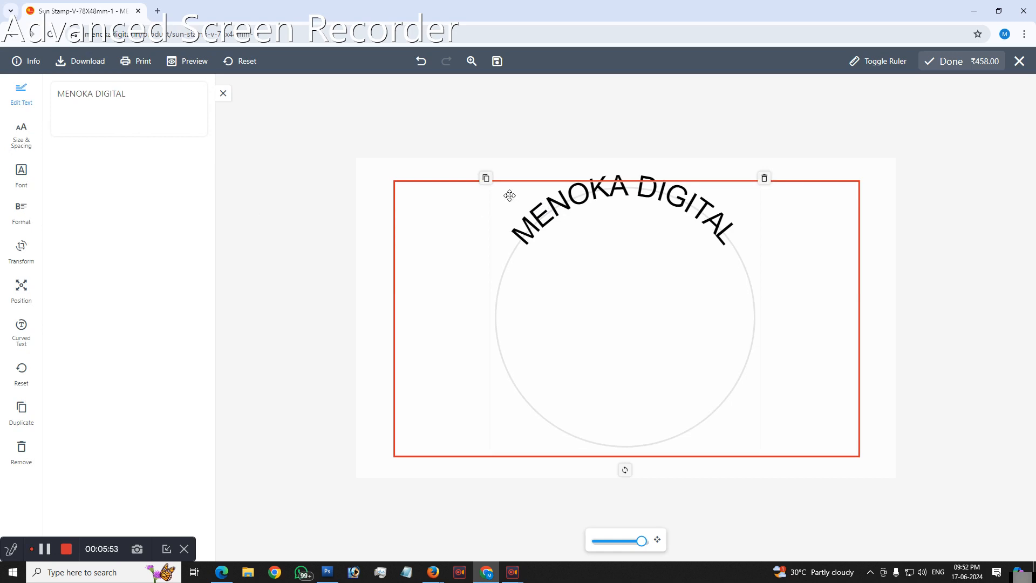
click(22, 328)
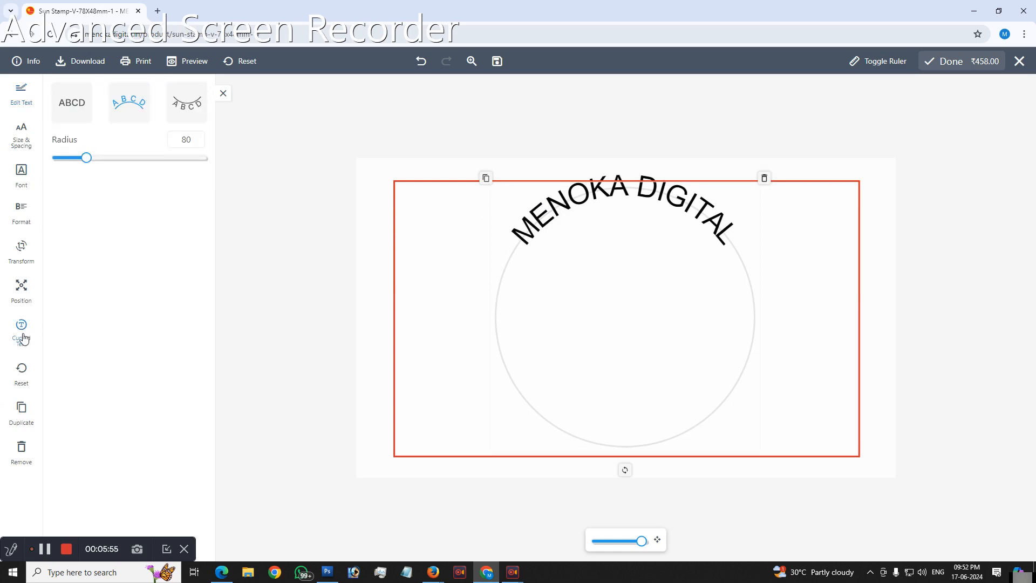
mouse_move(82, 159)
mouse_down()
mouse_move(94, 158)
mouse_move(64, 158)
mouse_move(93, 157)
mouse_move(78, 159)
mouse_up()
click(175, 104)
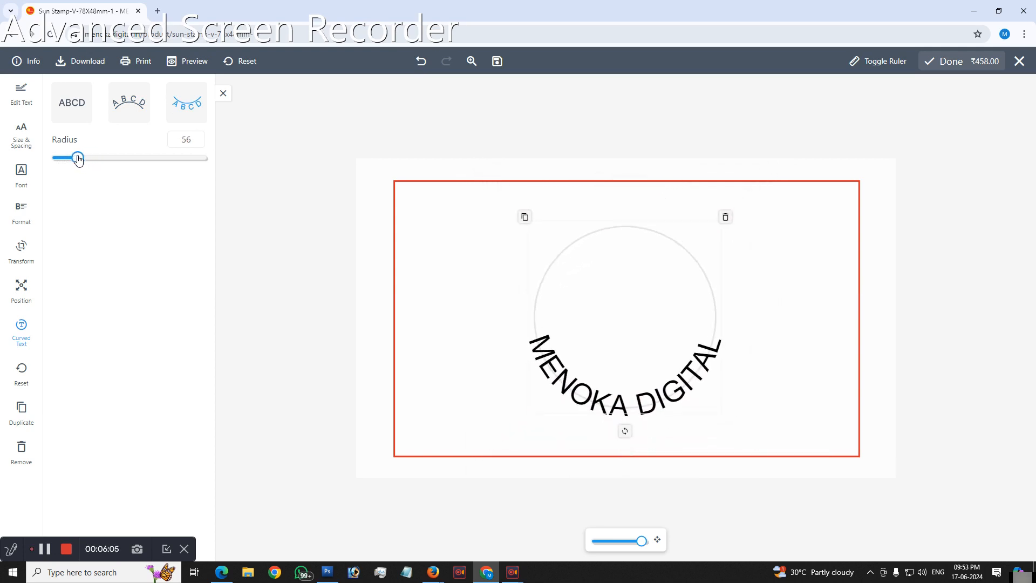
click(115, 107)
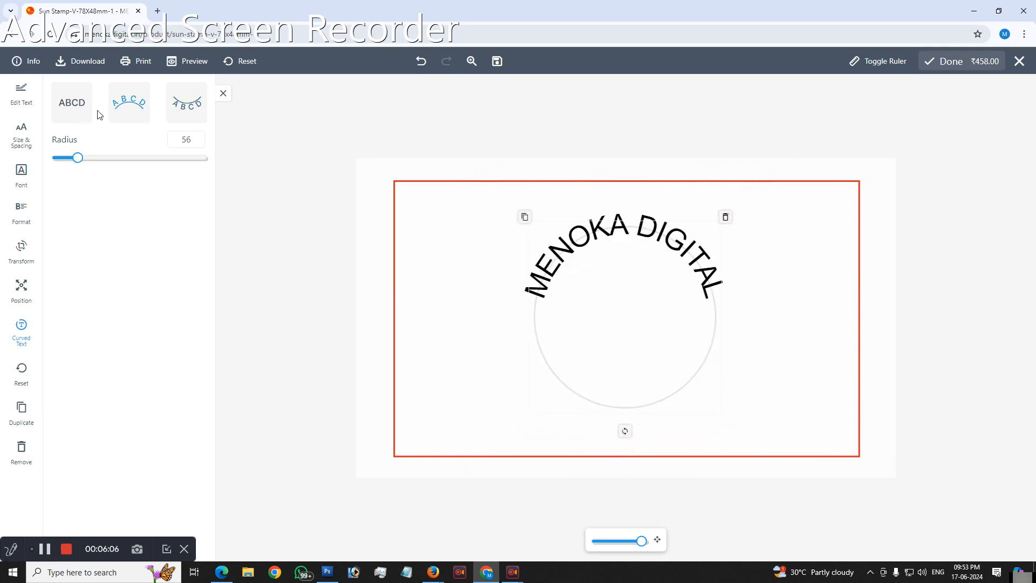
Step: Set the curved text's letter spacing to 4 and reset the text's changes
click(30, 143)
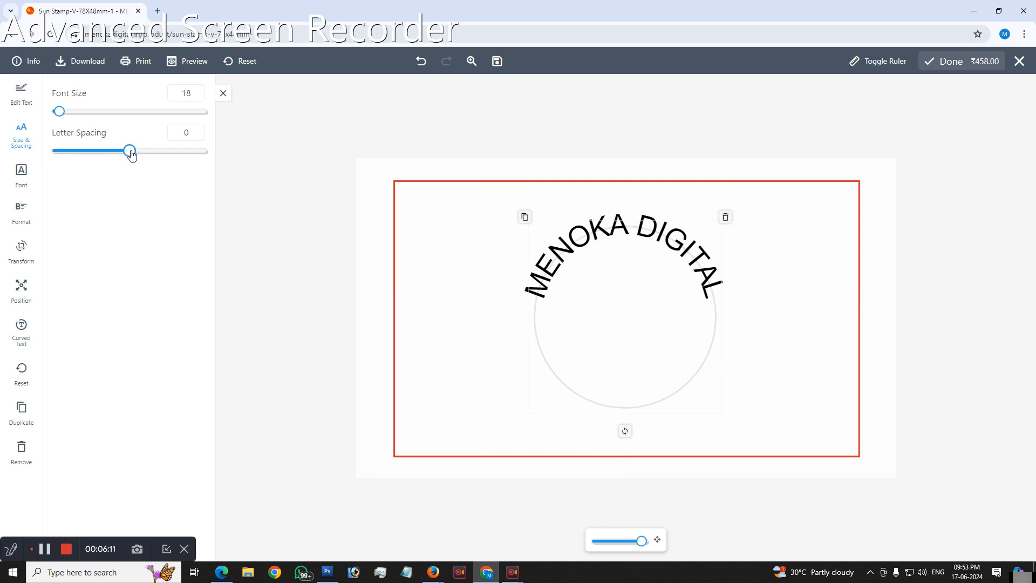
drag(131, 155, 139, 155)
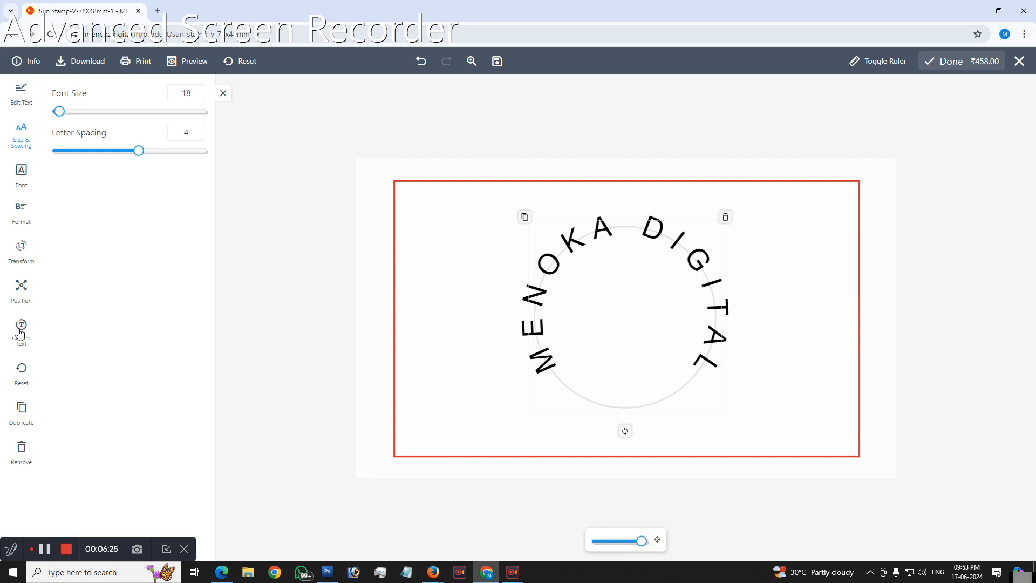
click(21, 372)
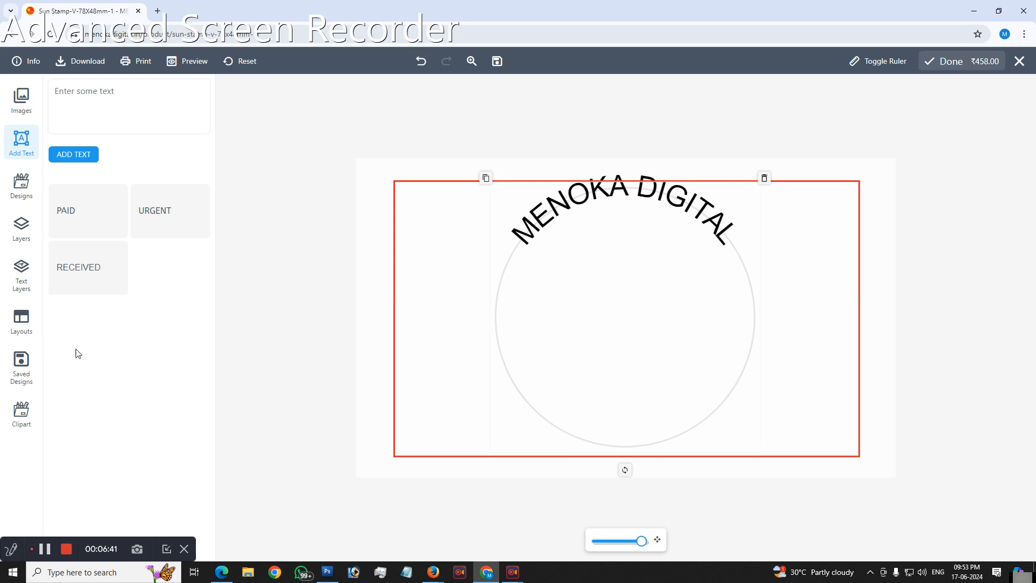
Step: Try to delete the curved text, and add a new straight MENOKA DIGITAL text
click(540, 221)
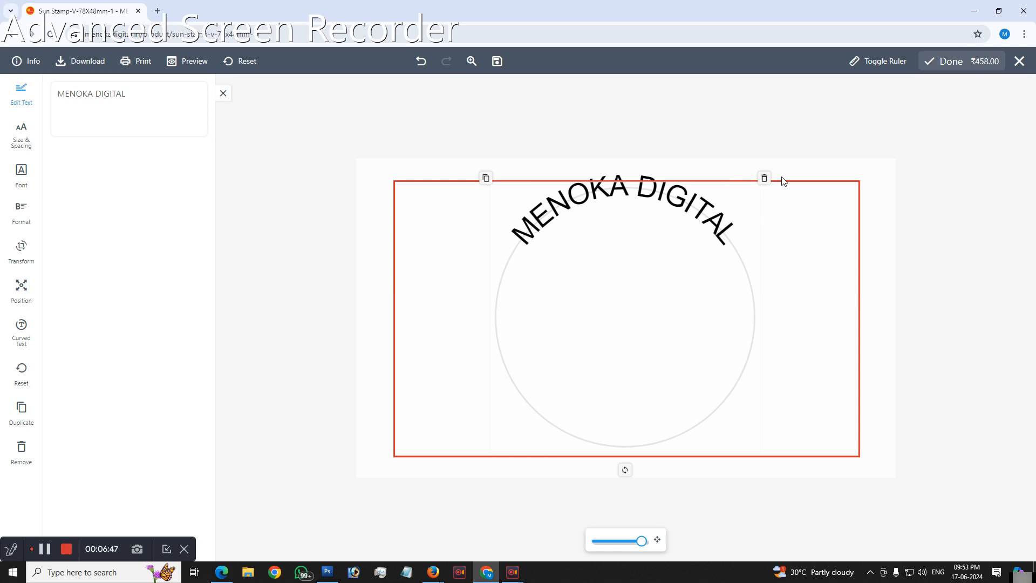
click(765, 178)
click(125, 105)
text(MENOKA DI)
text(GITAL)
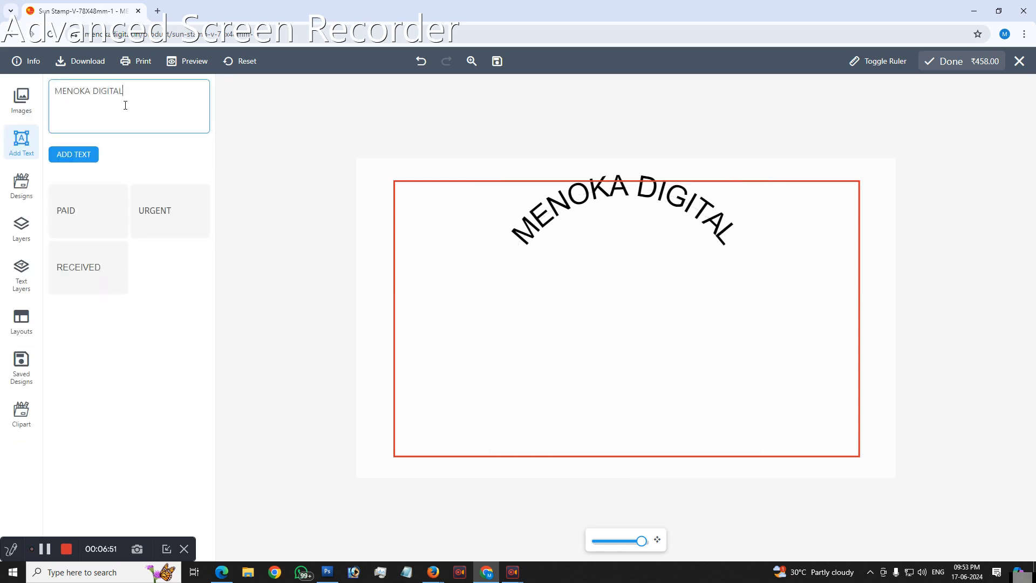
click(72, 155)
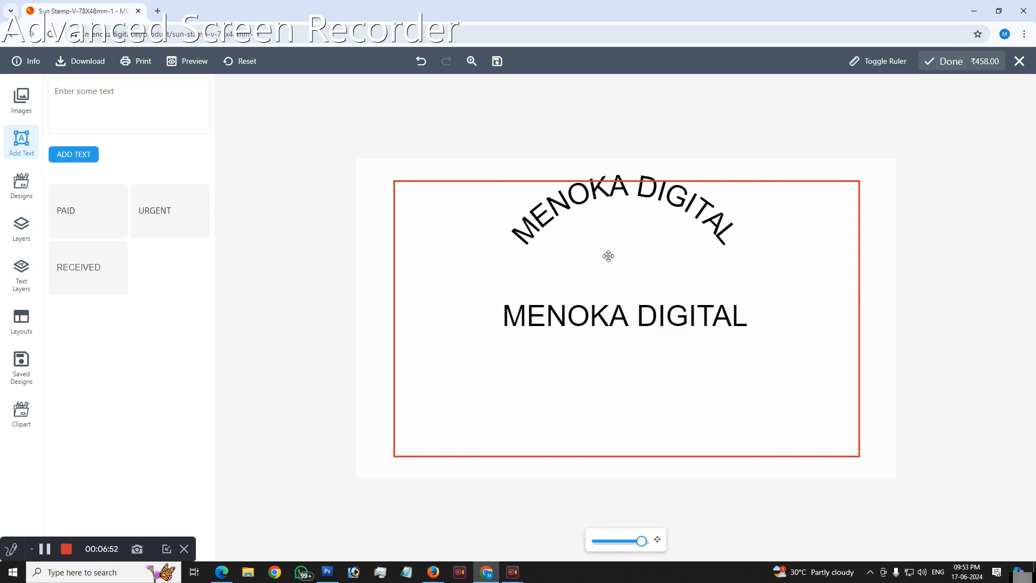
Step: Duplicate the straight MENOKA DIGITAL text twice, placing the copies one below the other beneath the original
click(594, 316)
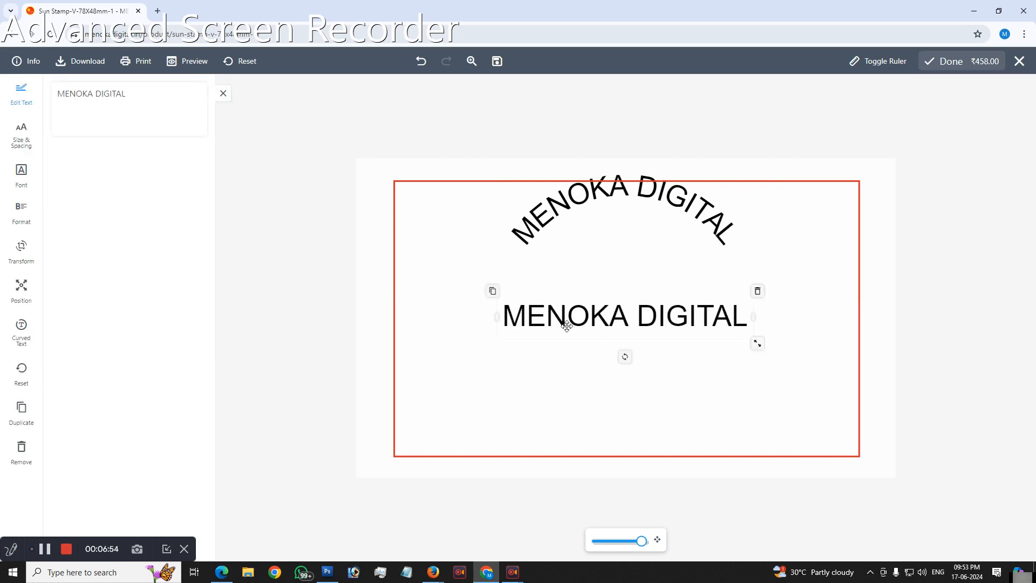
click(493, 292)
drag(604, 350, 569, 361)
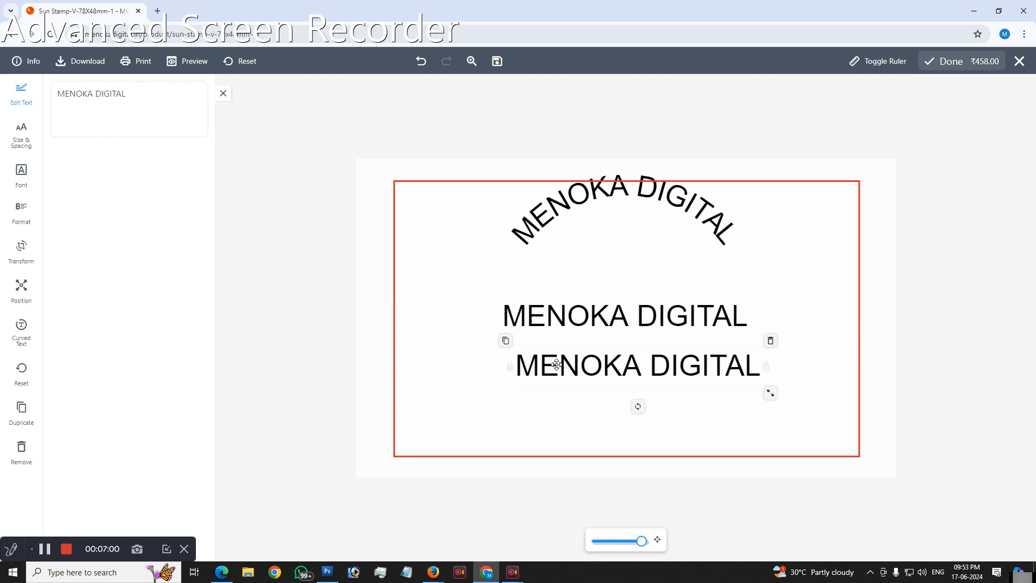
click(22, 412)
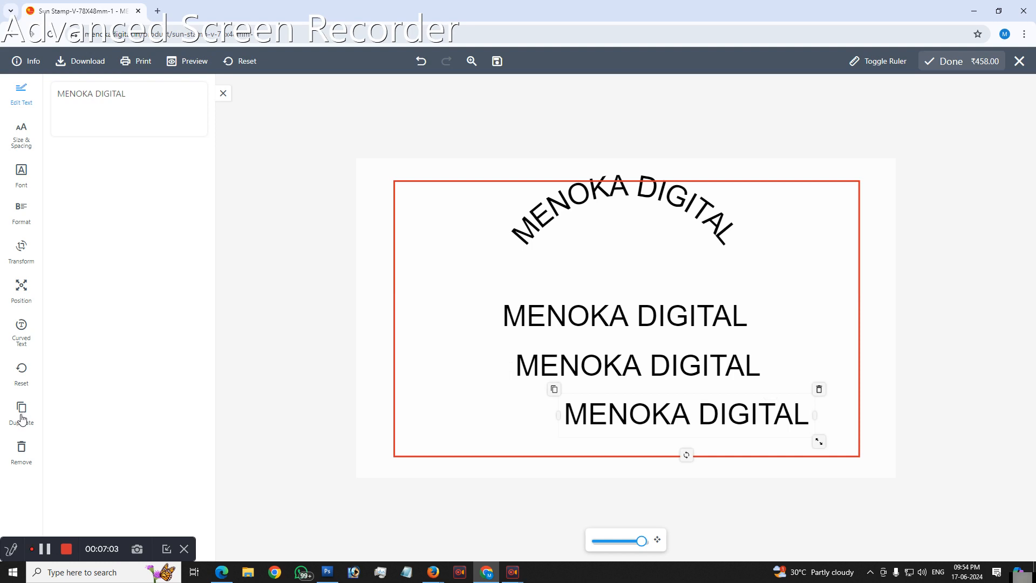
Step: Delete both copies, the straight MENOKA DIGITAL text and the curved one from the stamp area
click(819, 390)
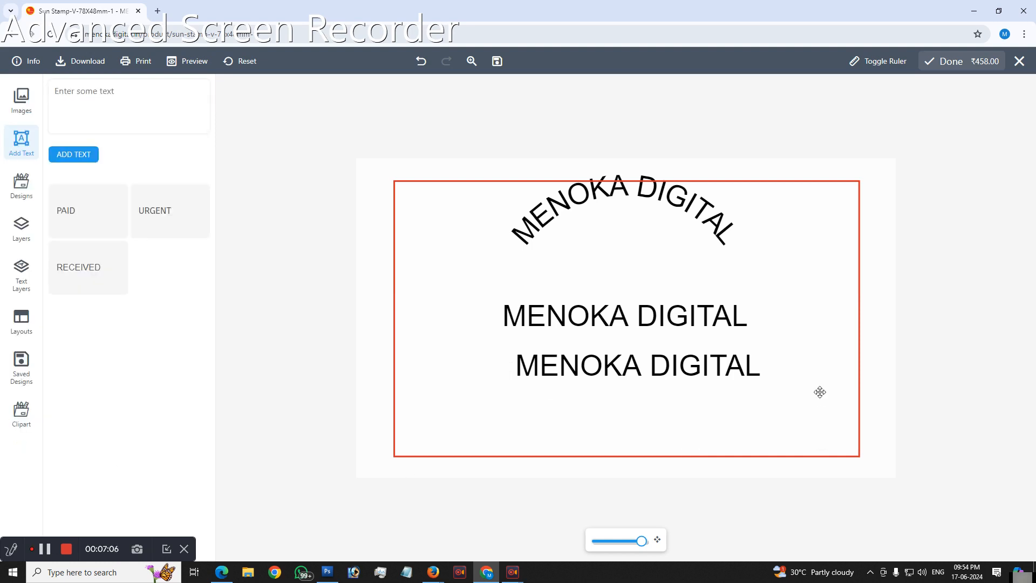
click(681, 378)
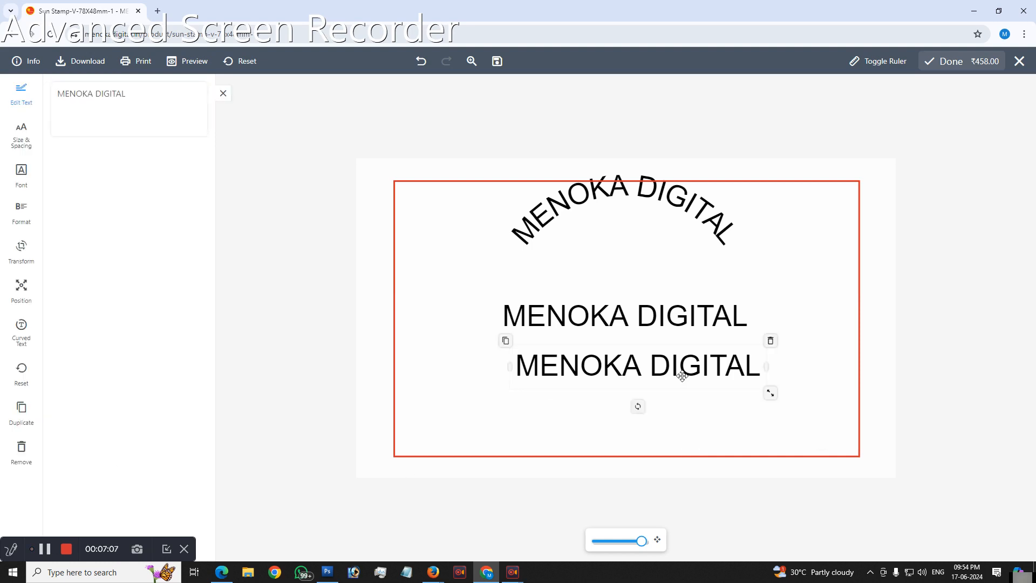
click(20, 455)
click(627, 315)
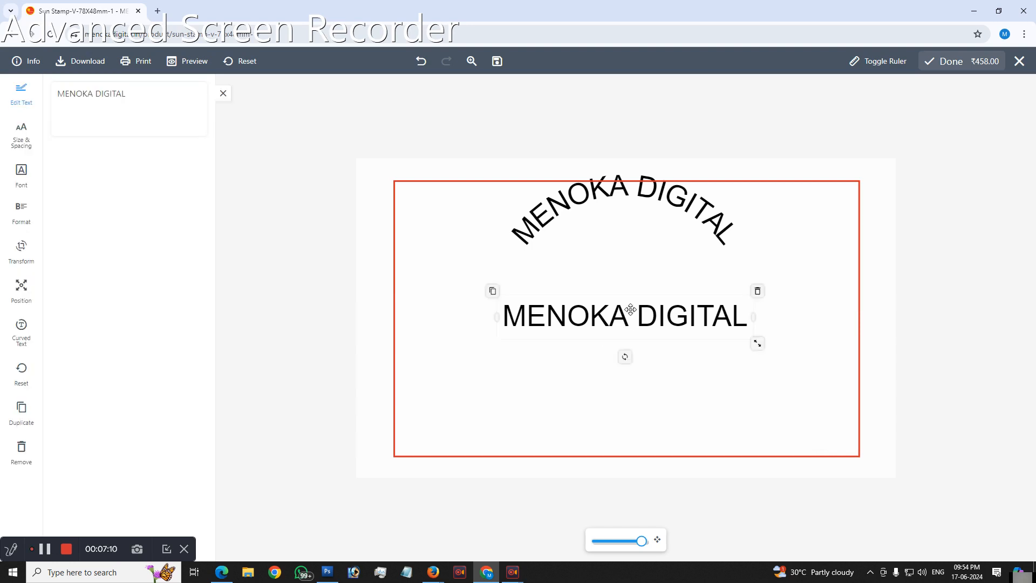
click(758, 289)
click(716, 220)
click(764, 180)
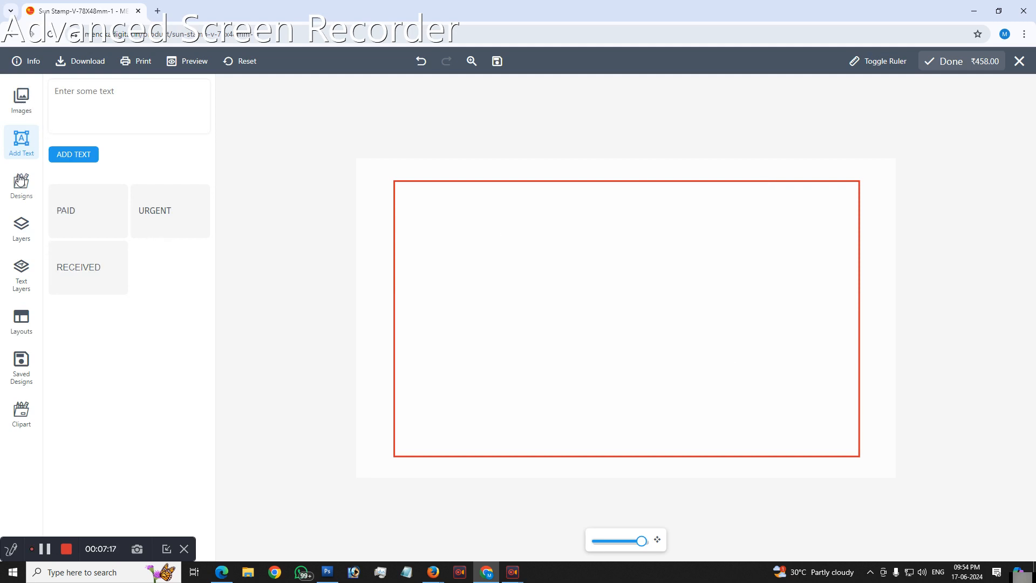
Step: Look over the available design categories and return to the text entry options
click(19, 193)
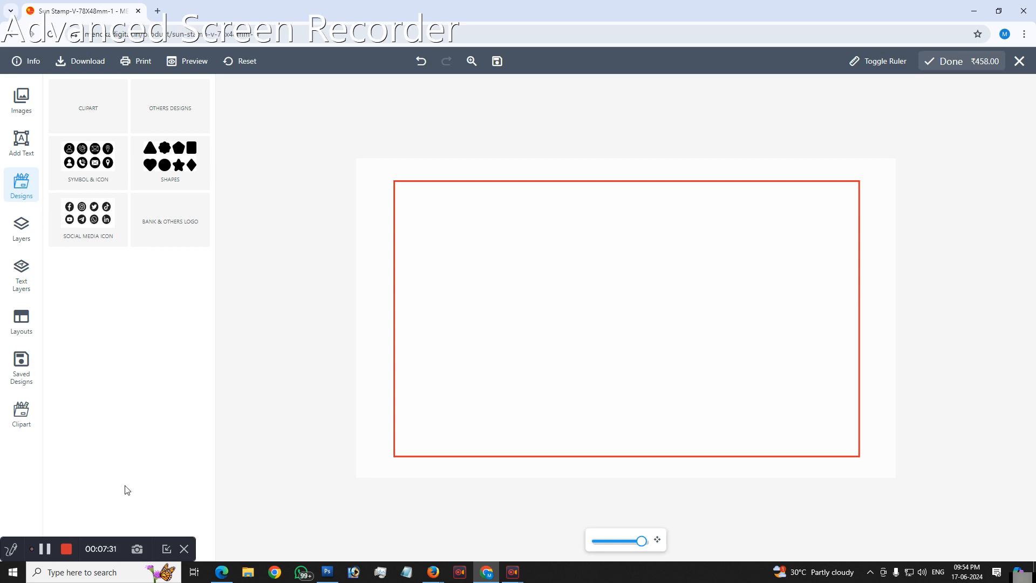
click(25, 141)
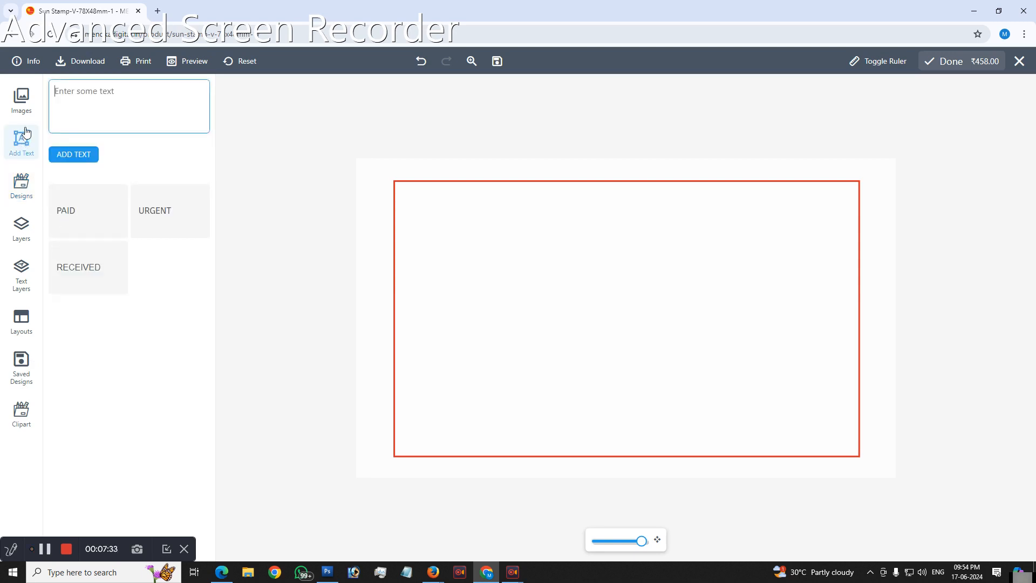